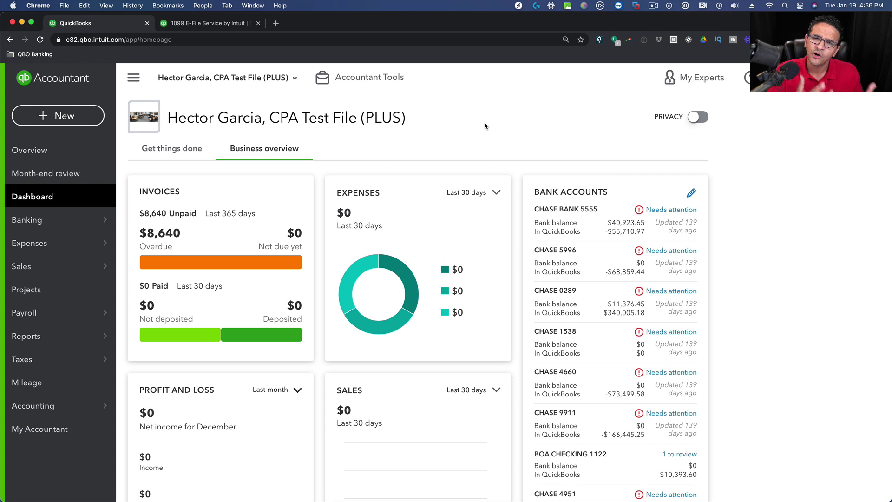
Find the Expenses by Vendor Summary report by searching 'ex' and open it.
mouse_move(36, 336)
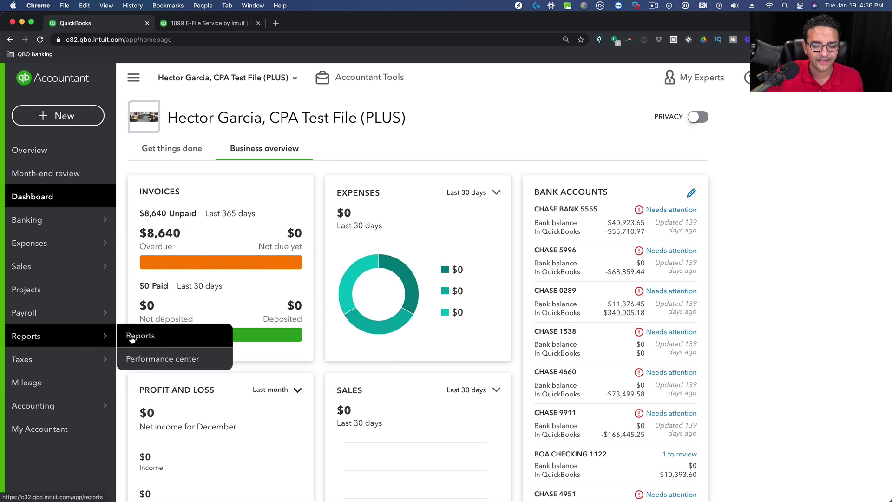
click(133, 337)
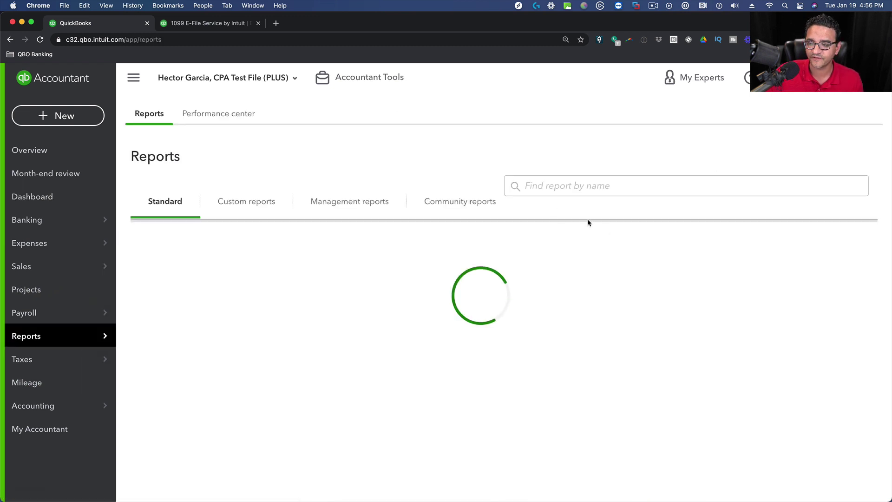
click(559, 193)
text(ex)
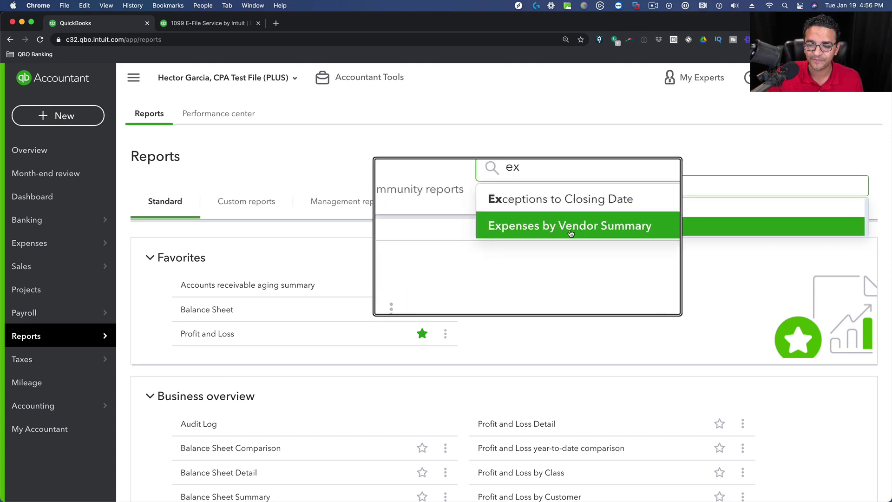
click(593, 228)
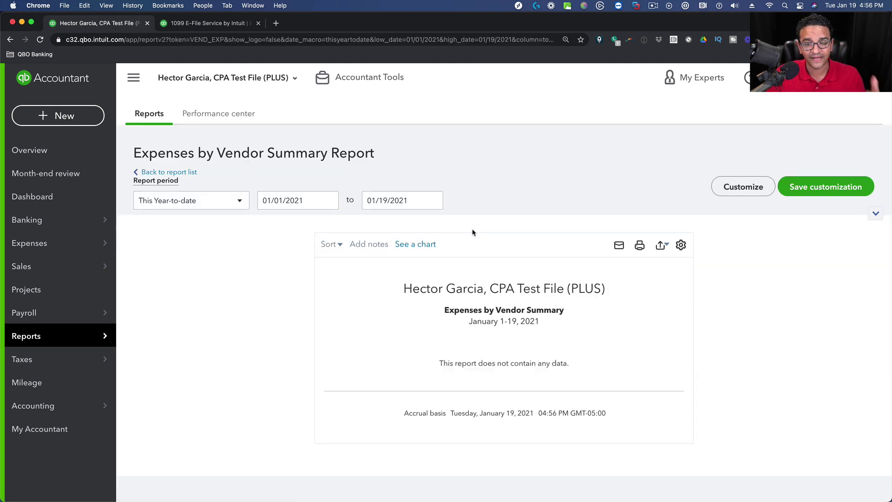
Set the report period to Last Year (01/01/2020–12/31/2020).
click(201, 200)
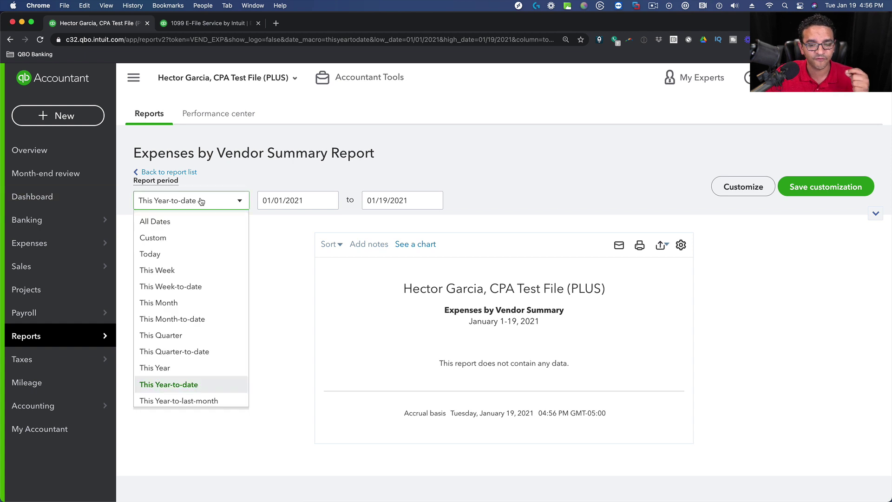
scroll(168, 325, down, 5)
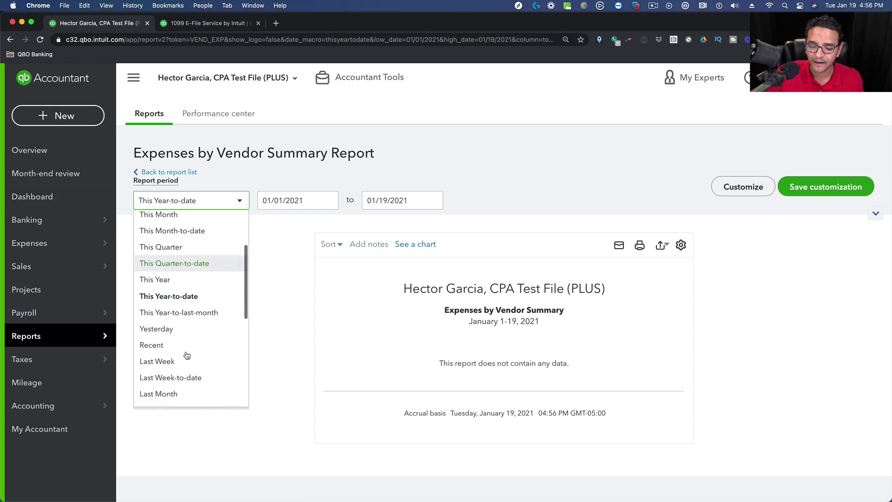
scroll(184, 356, down, 3)
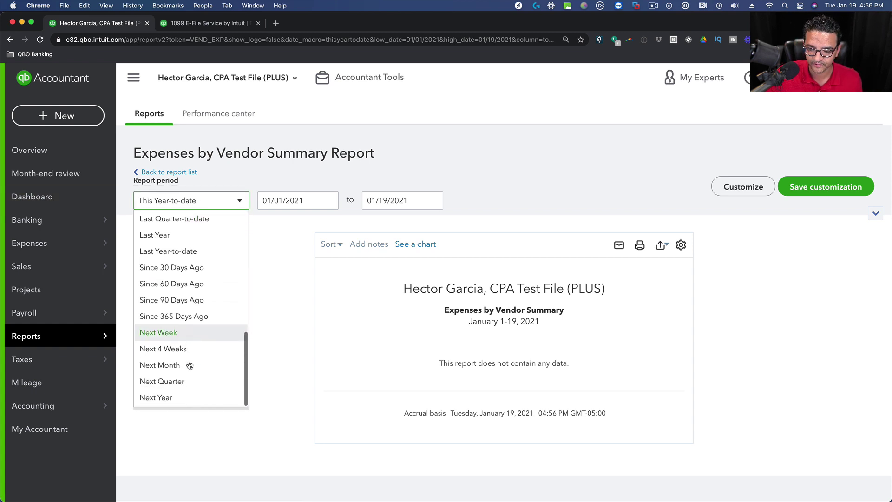
click(172, 238)
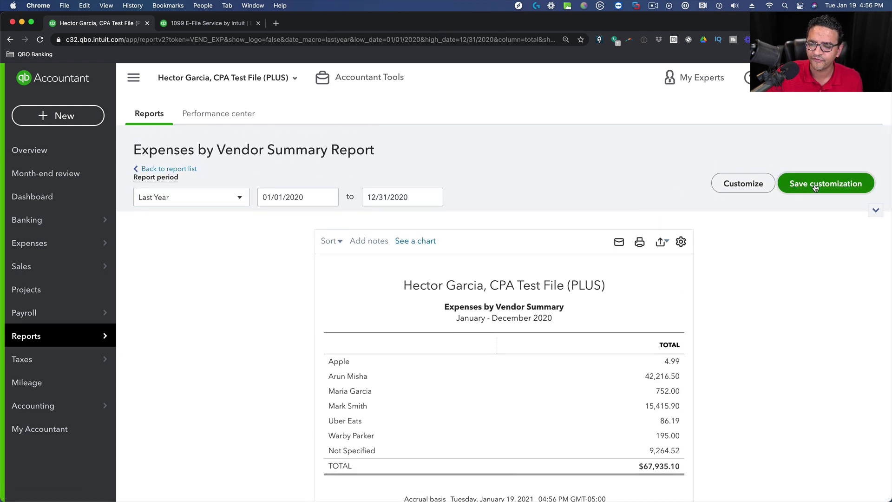
Open the Save customization options and close them without saving.
click(785, 186)
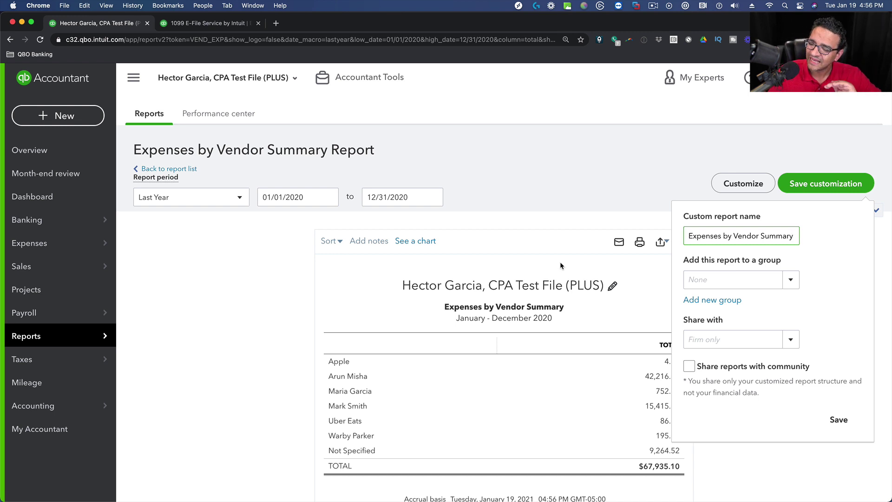
click(664, 191)
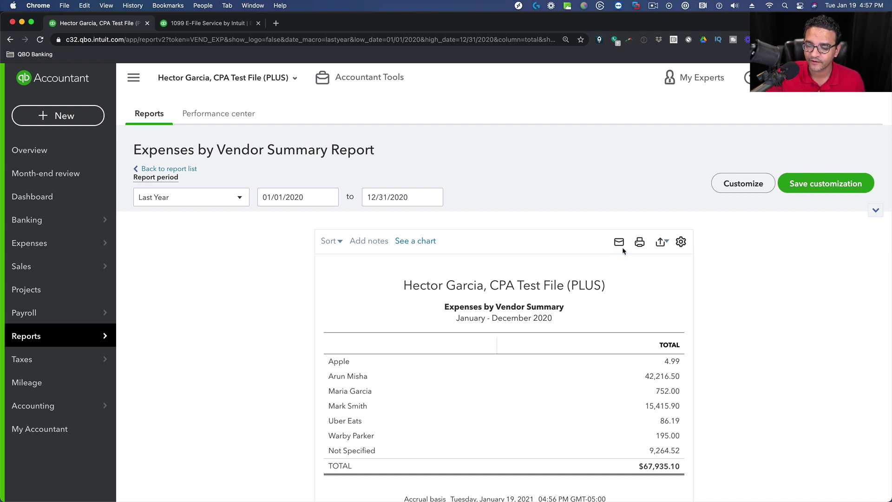
scroll(610, 253, down, 3)
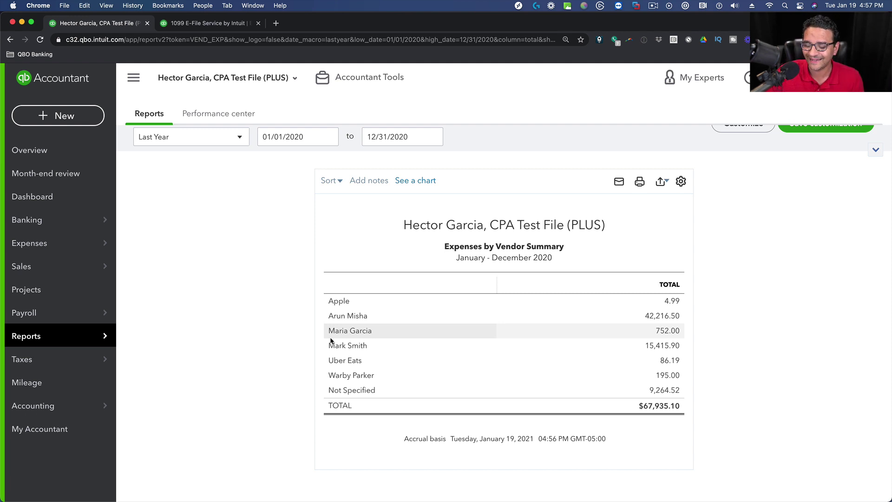
Sort vendors by Total descending, then drill into the $67,935.10 total.
click(337, 185)
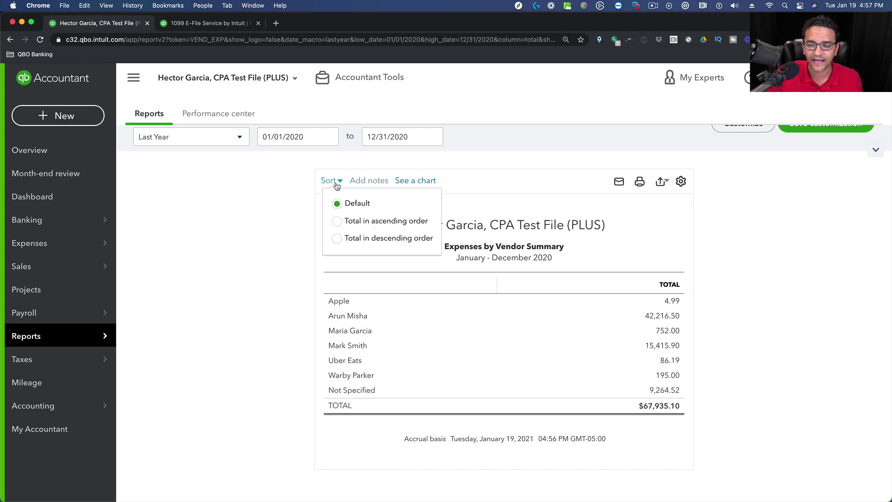
click(337, 238)
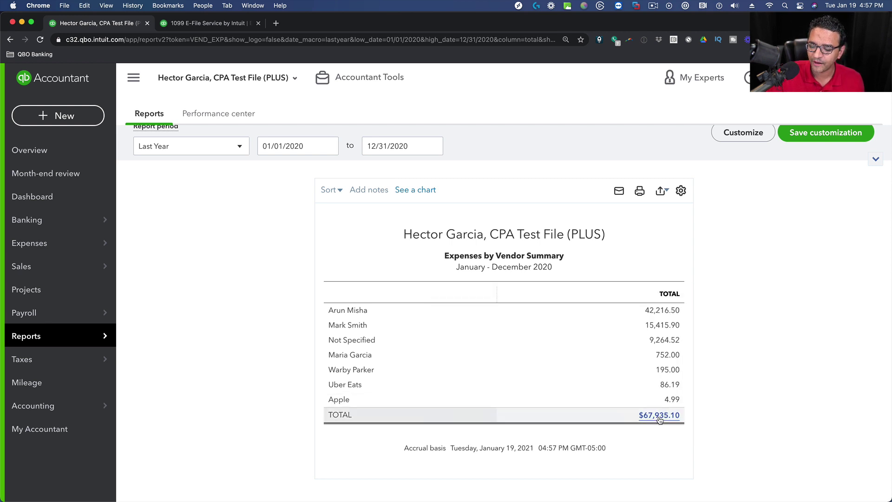
click(659, 416)
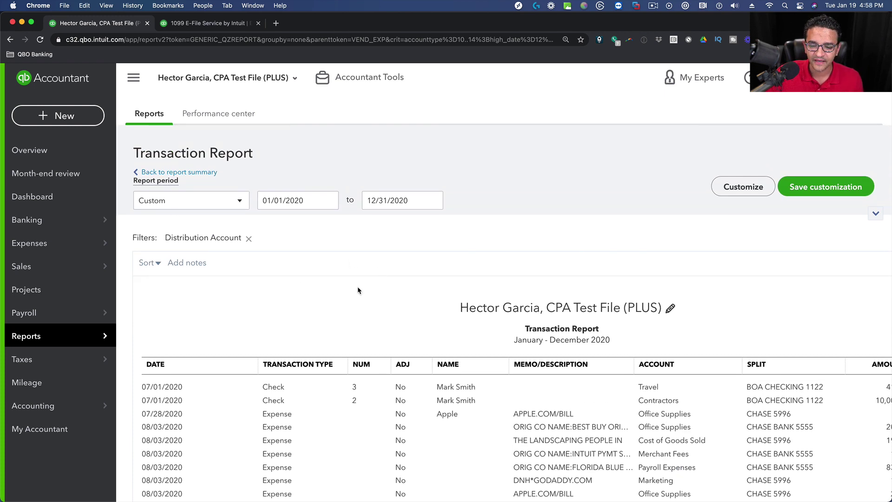
Sort the 2020 transaction report by Vendor.
scroll(358, 286, down, 3)
click(154, 184)
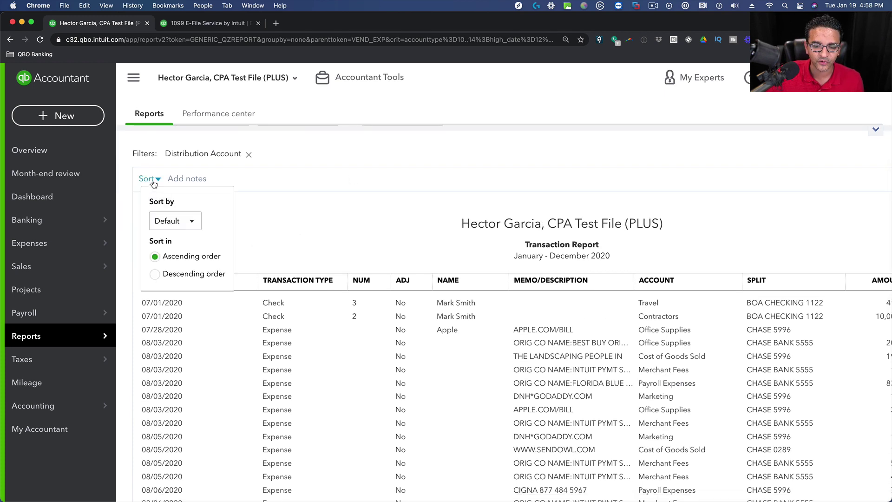
click(175, 222)
scroll(176, 347, down, 5)
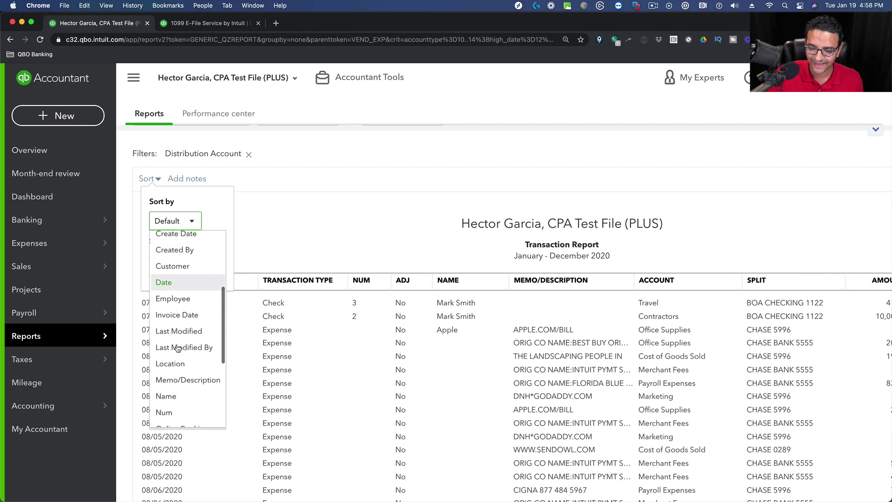
scroll(178, 348, down, 6)
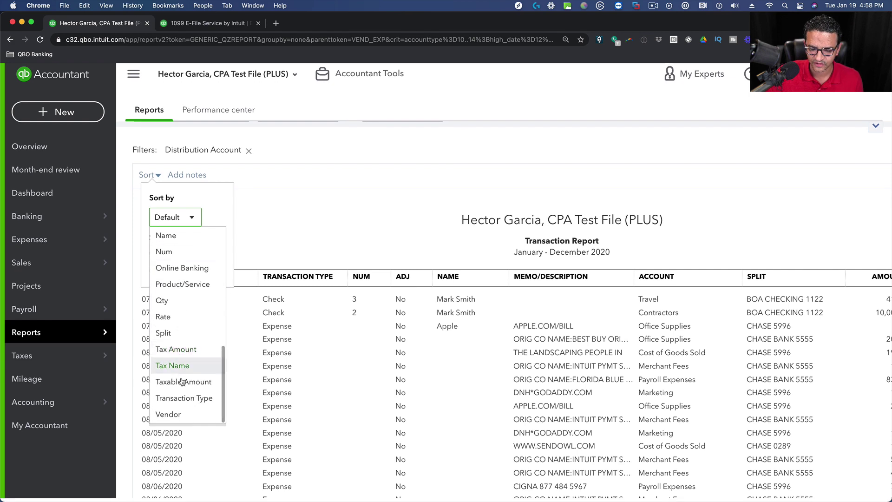
click(168, 414)
click(325, 167)
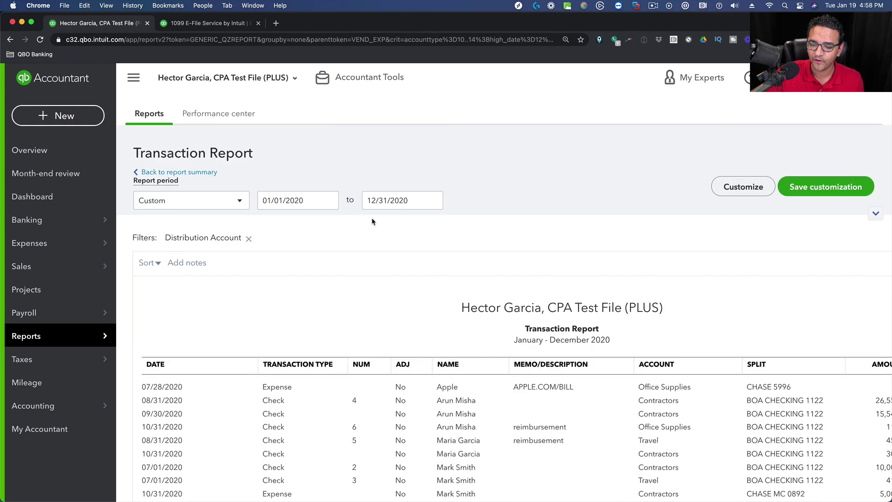
Open the report's Customize settings panel.
scroll(372, 222, down, 3)
scroll(419, 215, up, 3)
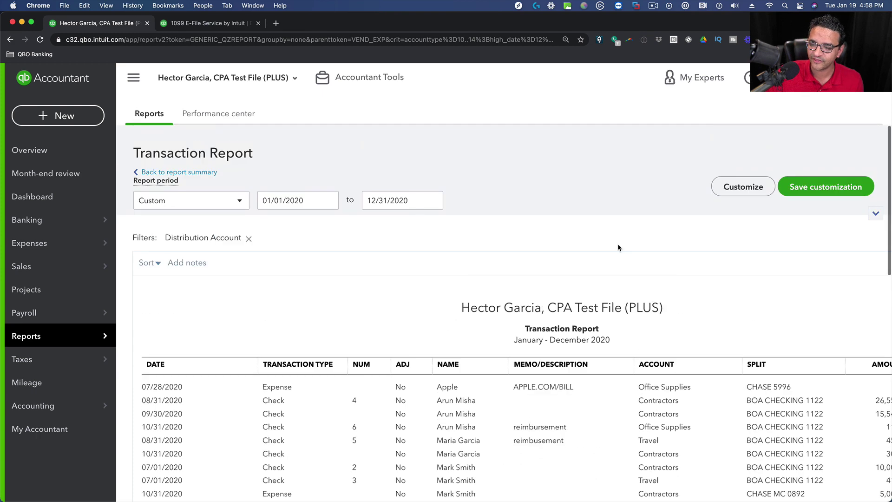
click(741, 188)
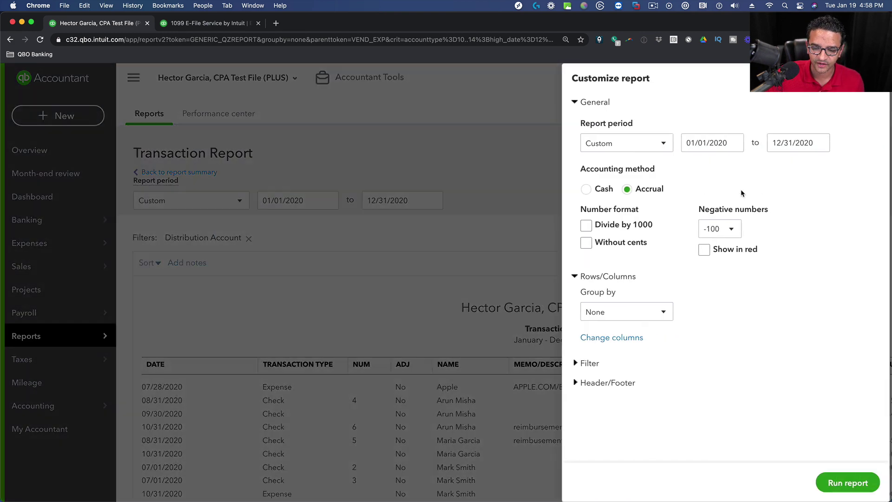
Enable the Name filter and select the first contractor from the name list.
click(589, 363)
scroll(660, 326, down, 2)
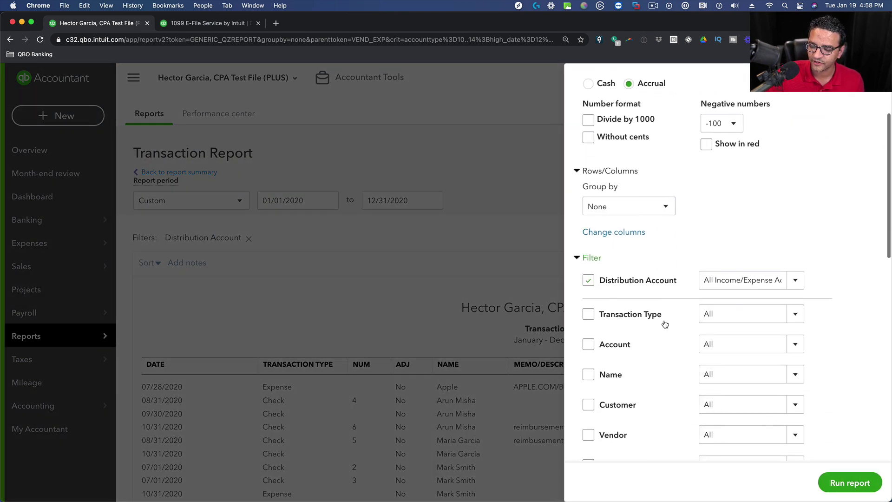
scroll(664, 321, down, 2)
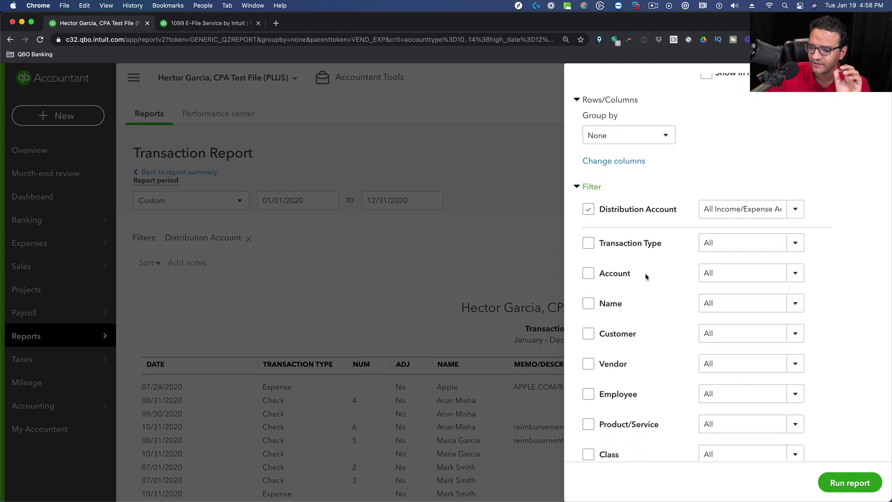
click(589, 305)
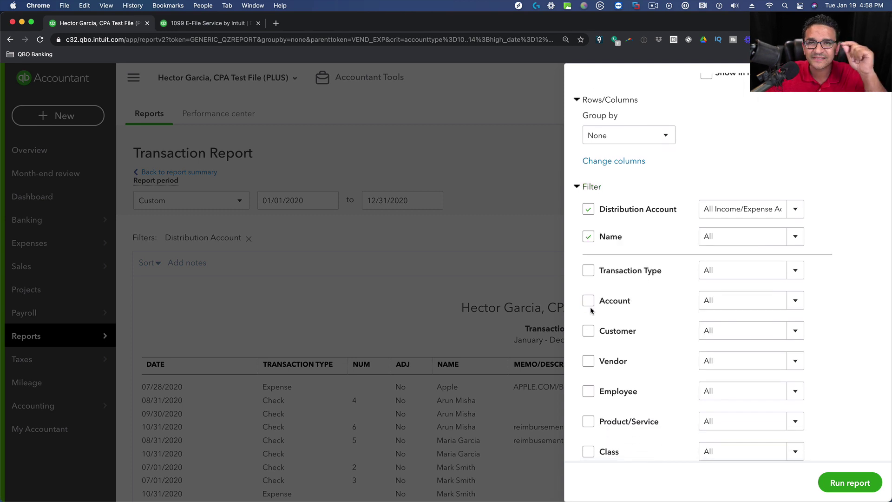
click(794, 236)
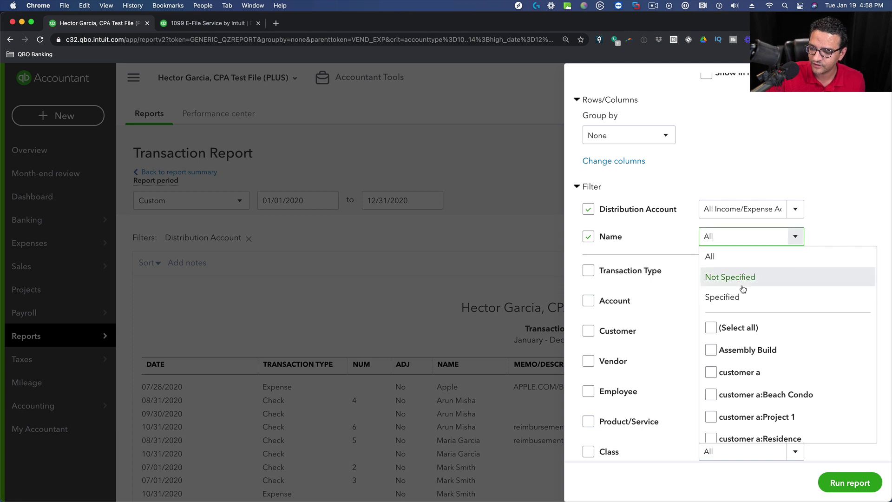
scroll(727, 320, down, 3)
scroll(724, 307, up, 3)
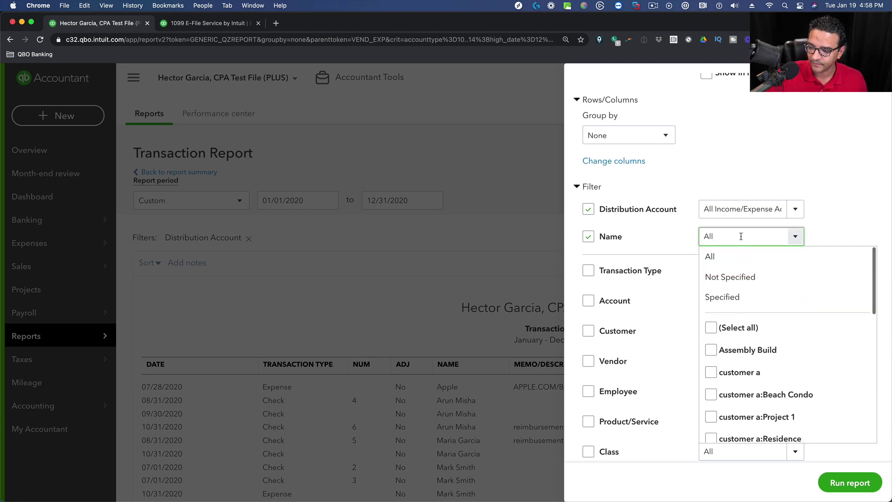
click(741, 236)
text(arun)
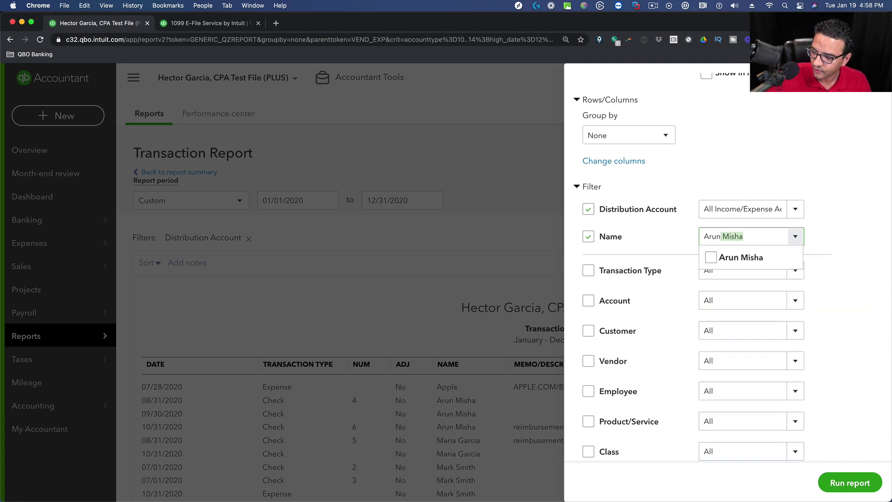
click(718, 258)
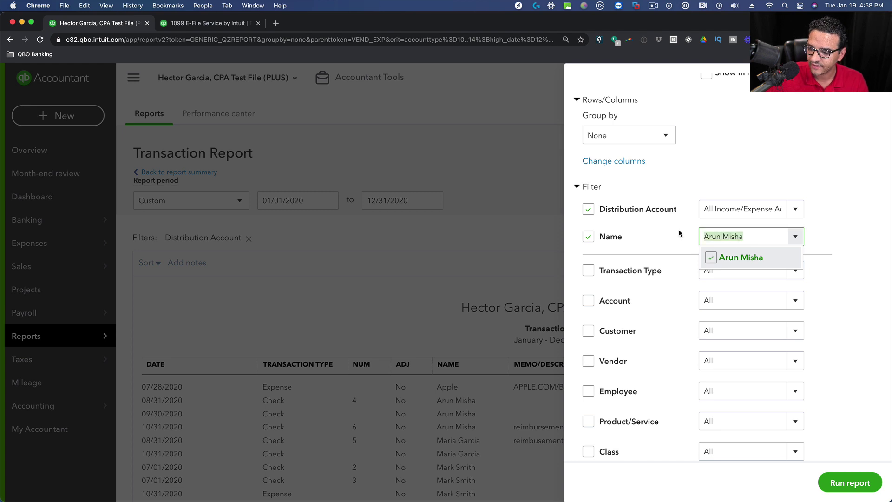
Add the other two contractors to the Name filter and rerun the report.
text(mari)
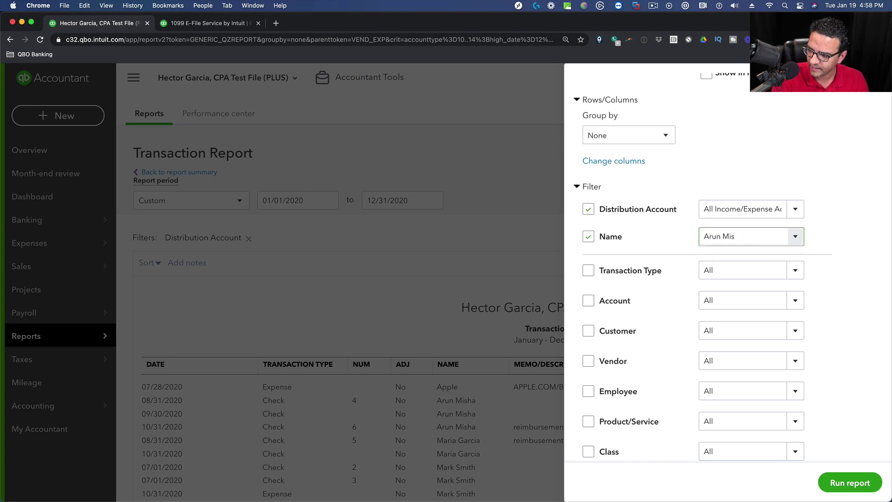
key(BackSpace)
key(BackSpace)
key(BackSpace)
key(BackSpace)
key(BackSpace)
key(BackSpace)
key(BackSpace)
text(mar)
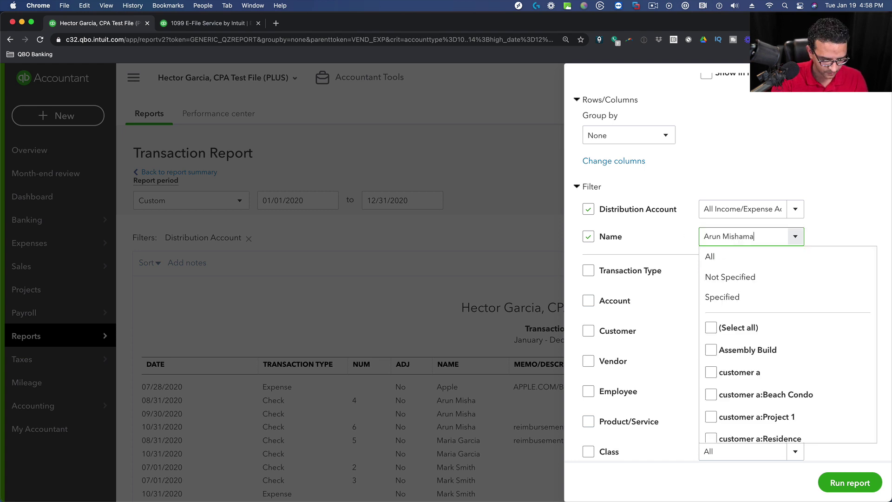
key(BackSpace)
key(BackSpace)
key(BackSpace)
key(BackSpace)
key(BackSpace)
key(BackSpace)
key(BackSpace)
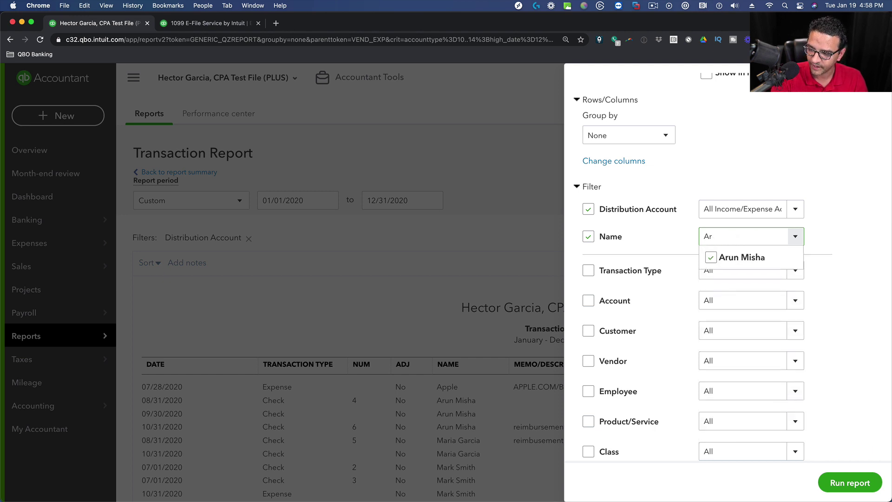
text(ma)
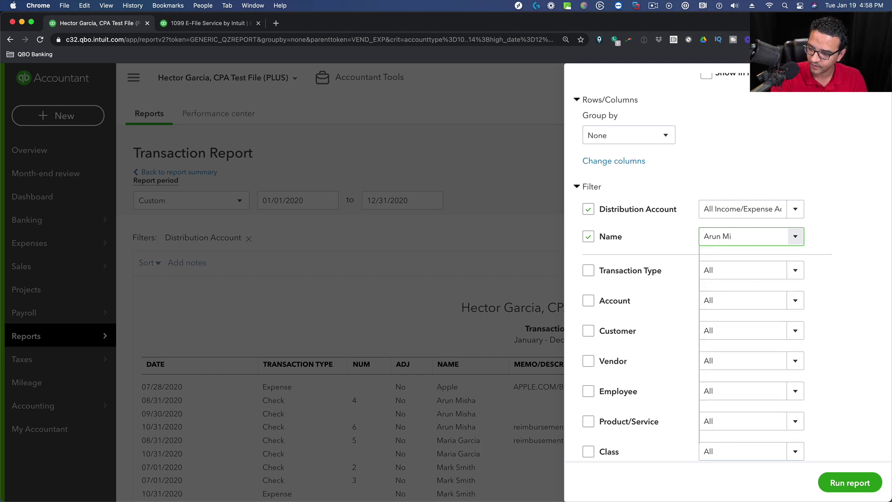
text(sha)
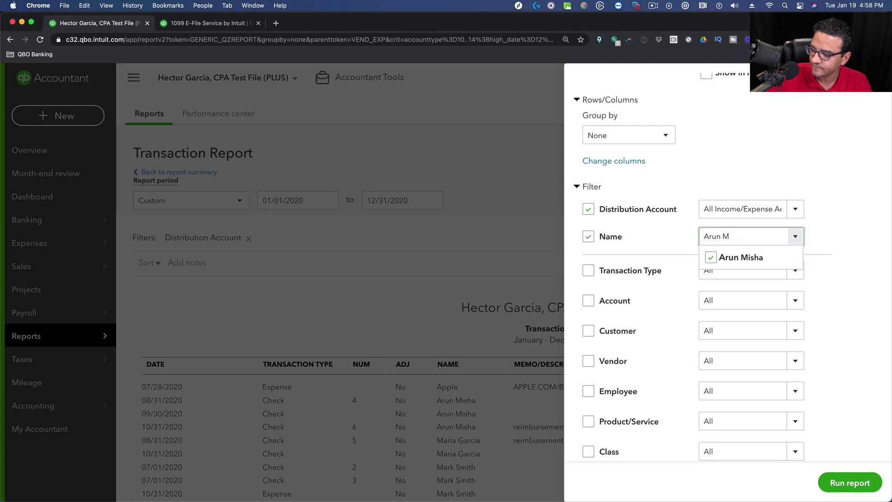
click(794, 236)
scroll(765, 315, down, 6)
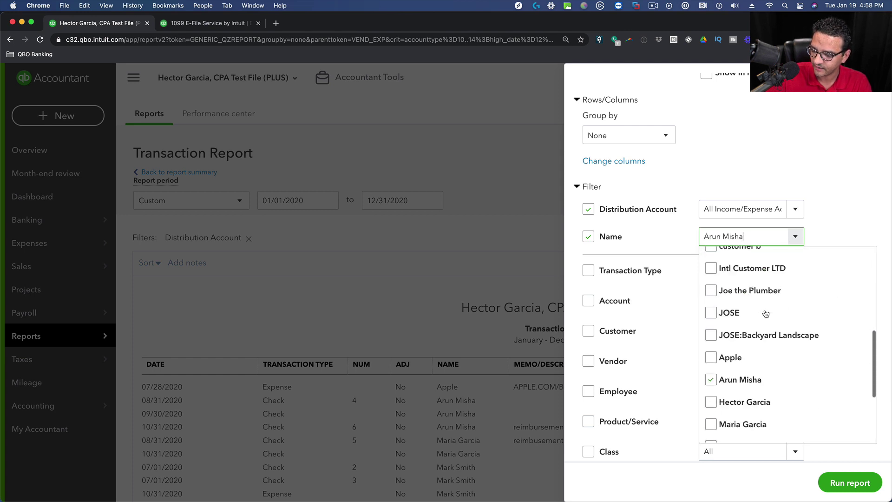
scroll(743, 315, up, 1)
click(711, 325)
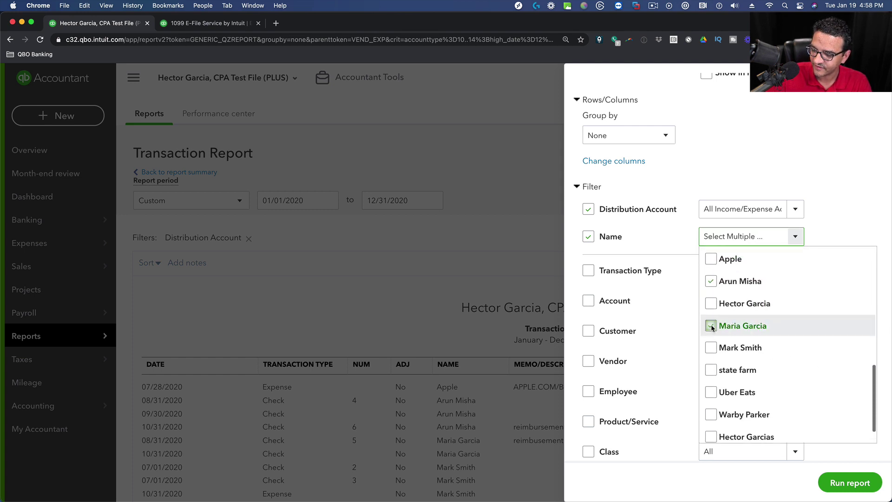
click(710, 347)
click(850, 483)
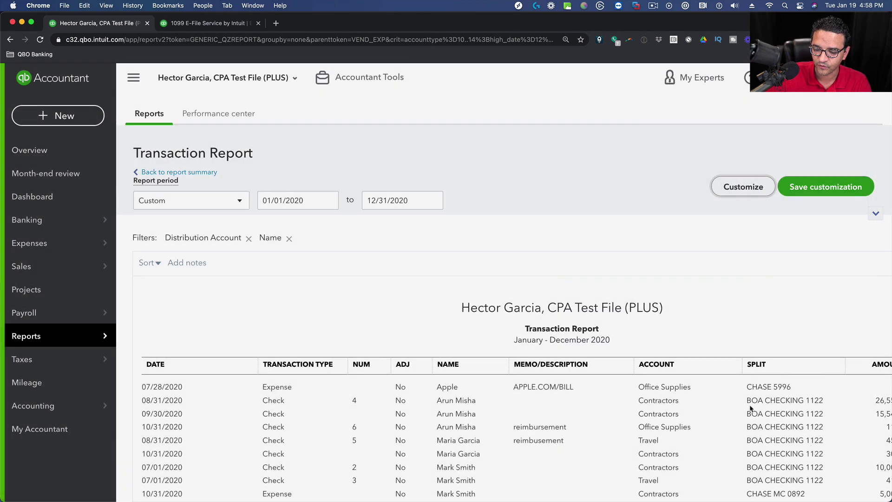
scroll(371, 173, down, 2)
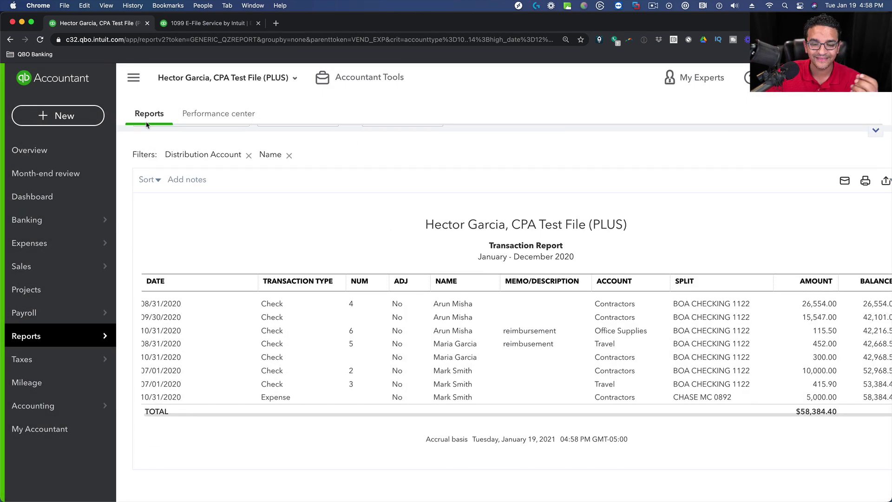
Open the Vendors list from Expenses in a new browser tab.
click(134, 77)
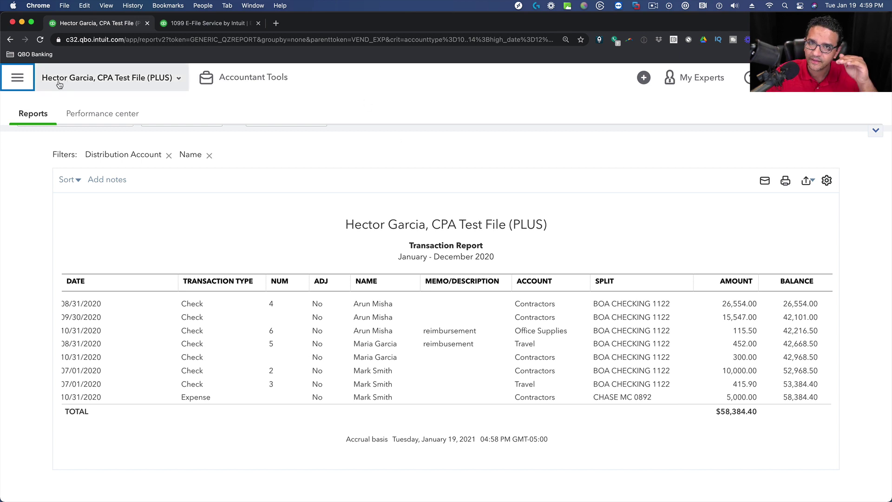
click(18, 79)
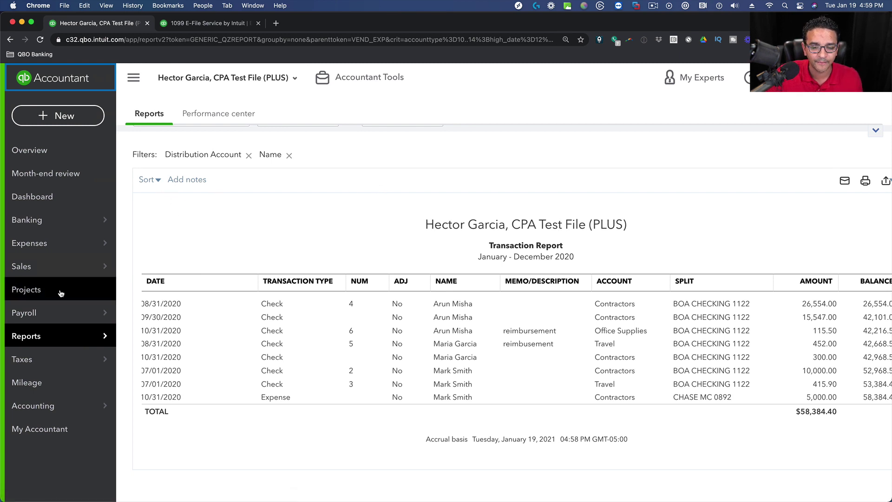
mouse_move(39, 241)
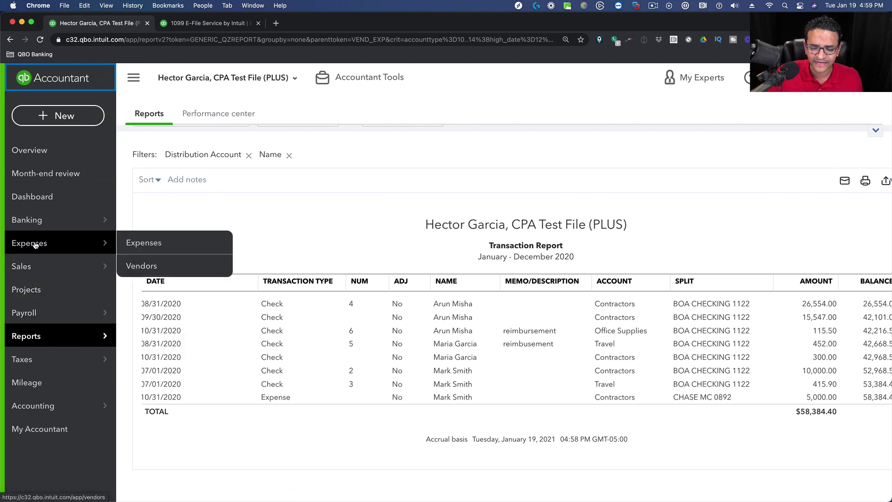
super+click(140, 267)
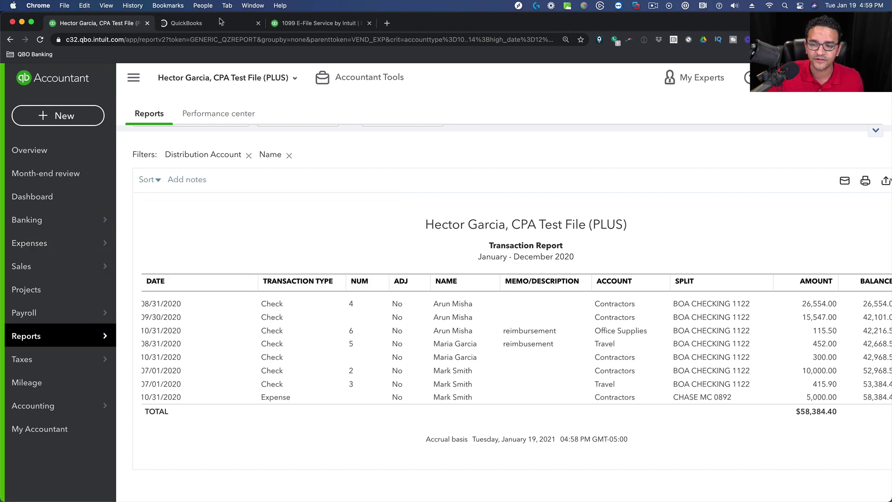
On the Vendors tab, start Prepare 1099s.
click(208, 28)
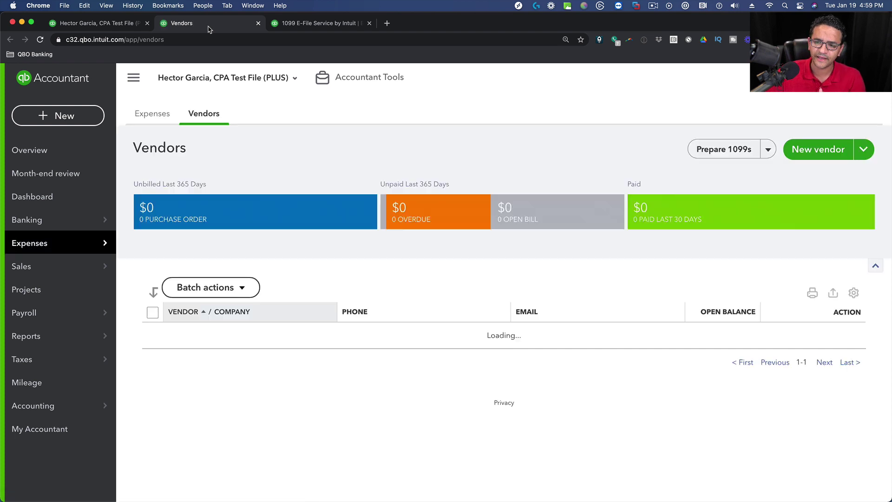
click(737, 151)
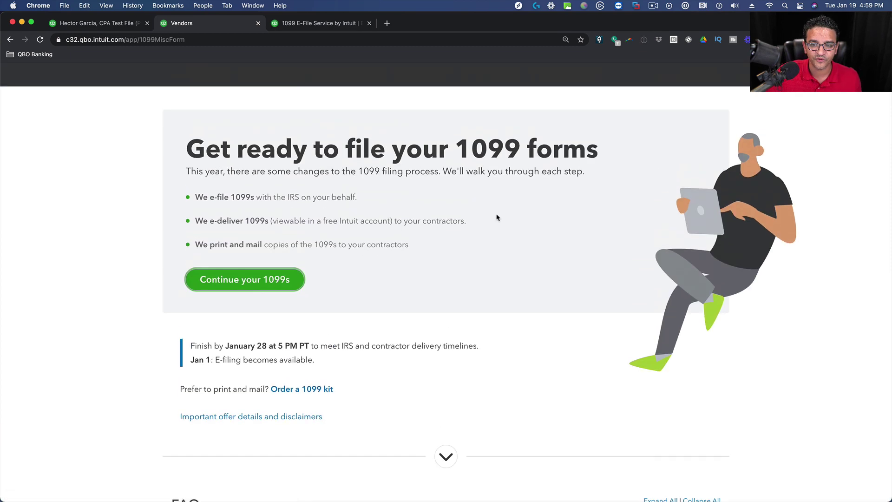
scroll(409, 242, down, 3)
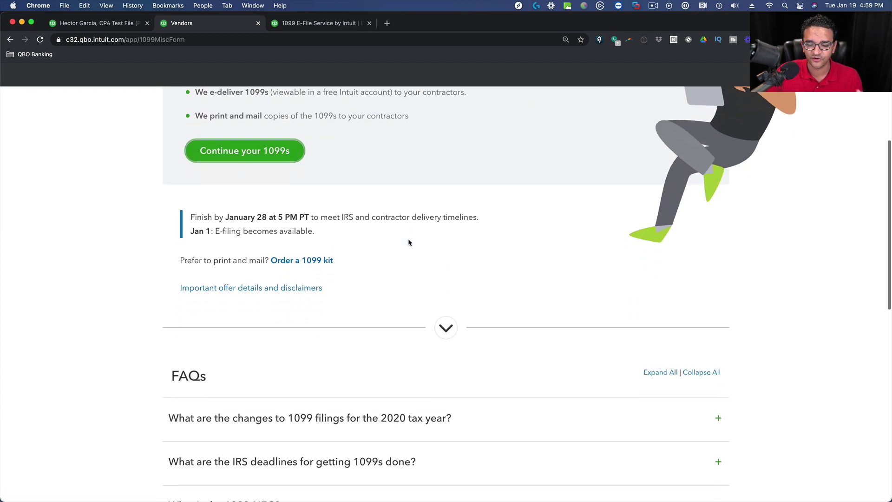
scroll(409, 243, up, 5)
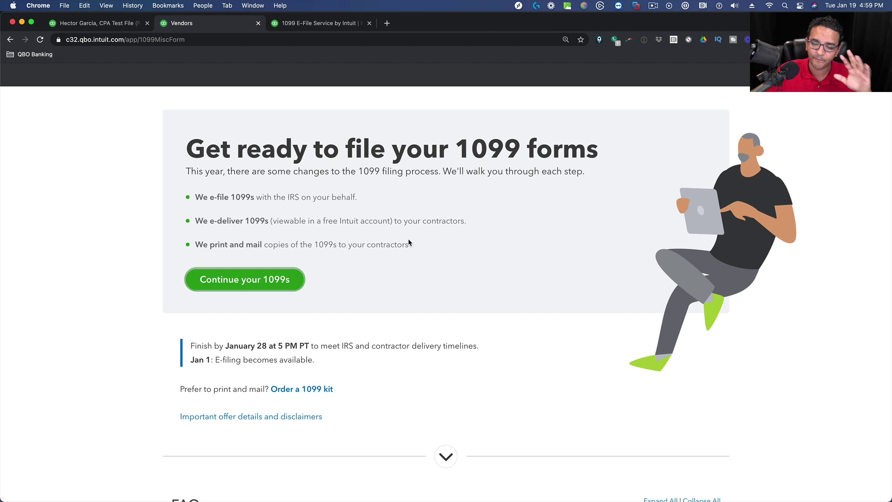
Highlight the print-and-mail option and the January 28 filing deadline.
drag(188, 389, 242, 390)
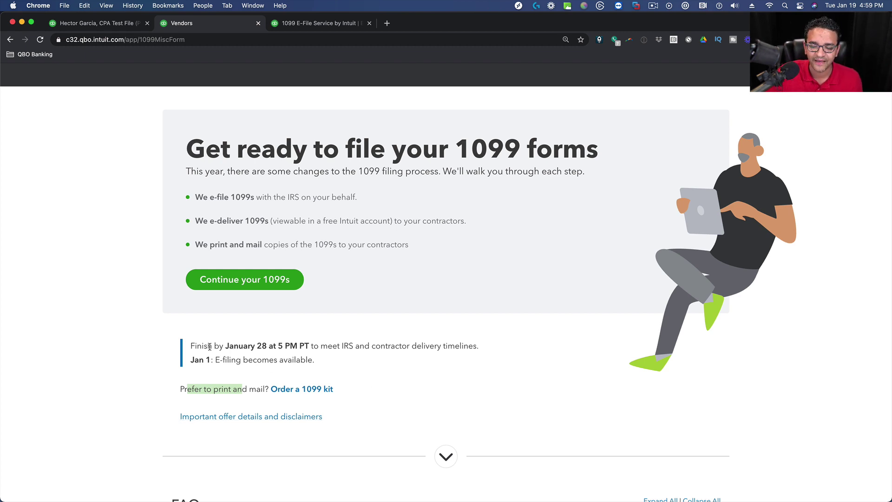
drag(208, 346, 364, 348)
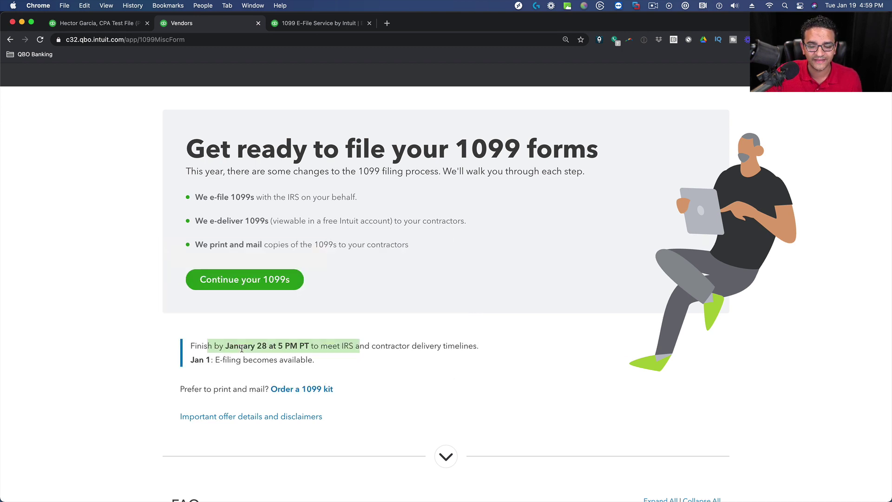
click(313, 360)
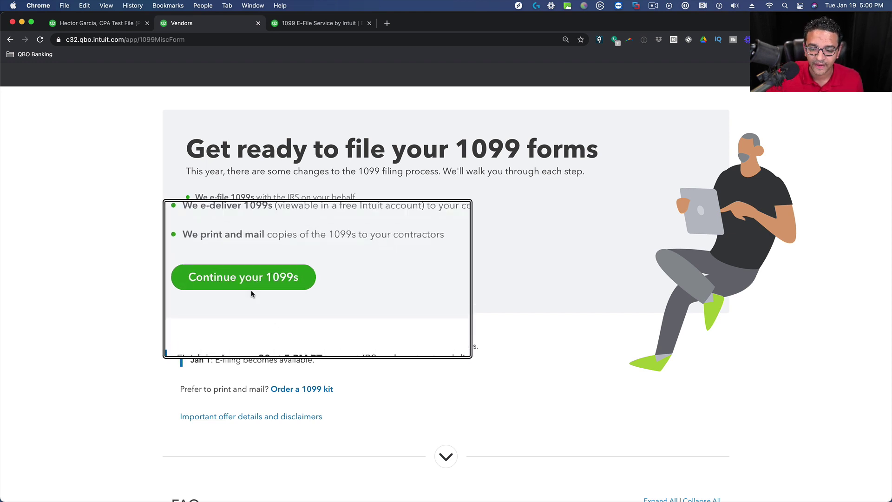
Continue into the Prepare 1099s wizard to reach the Review step.
click(241, 282)
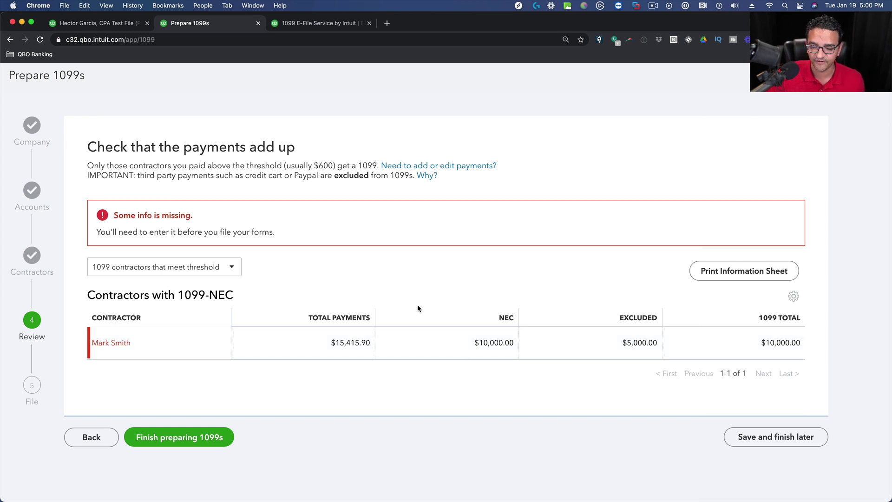
click(185, 271)
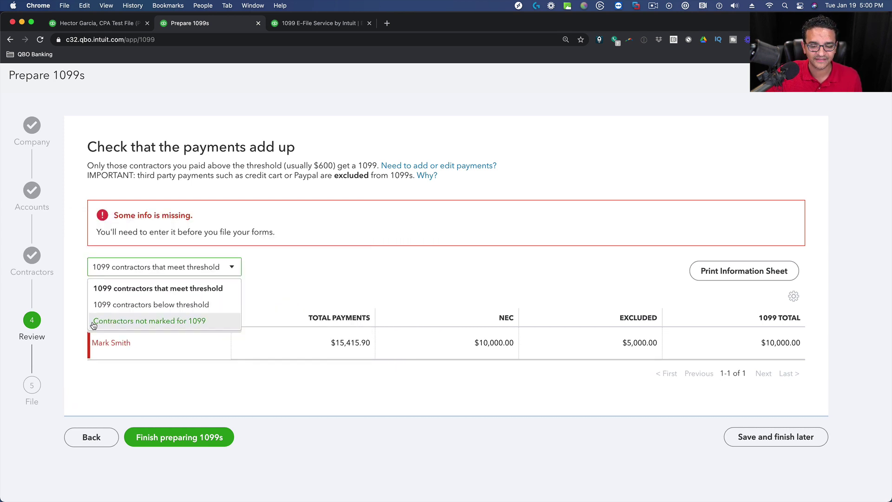
click(318, 289)
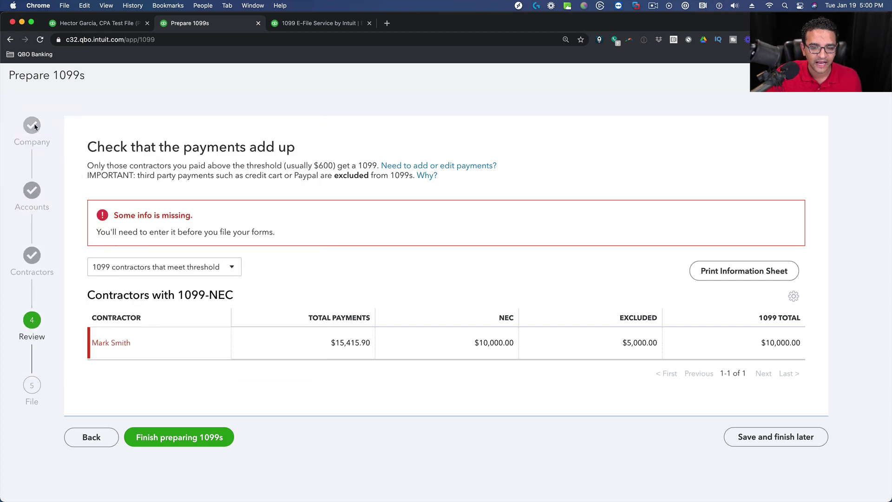
Step back to the Company step, then advance to the Accounts step.
click(95, 441)
click(95, 399)
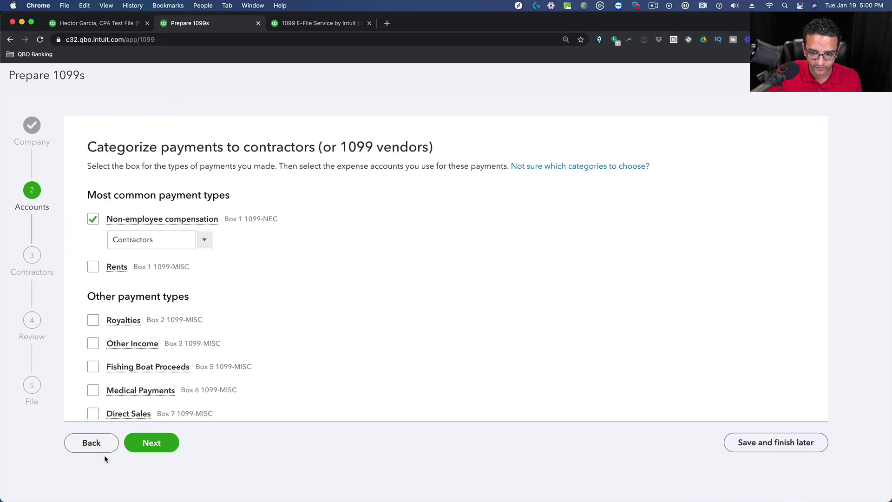
click(96, 445)
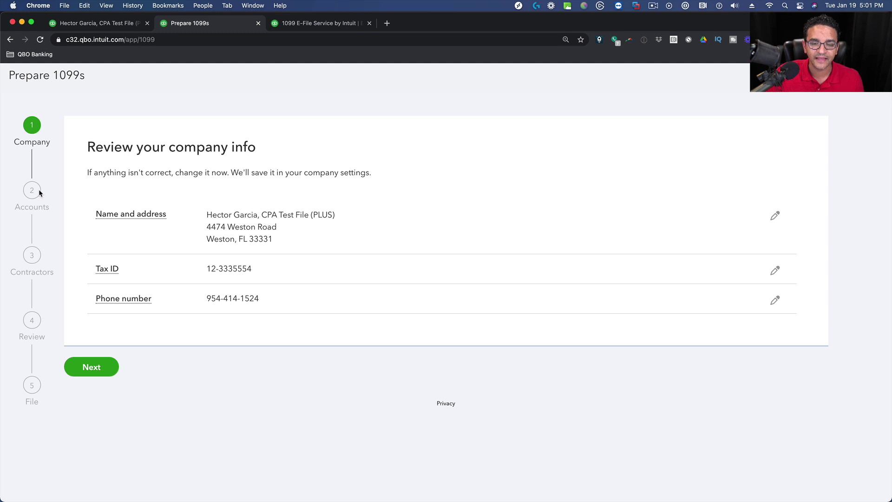
click(92, 365)
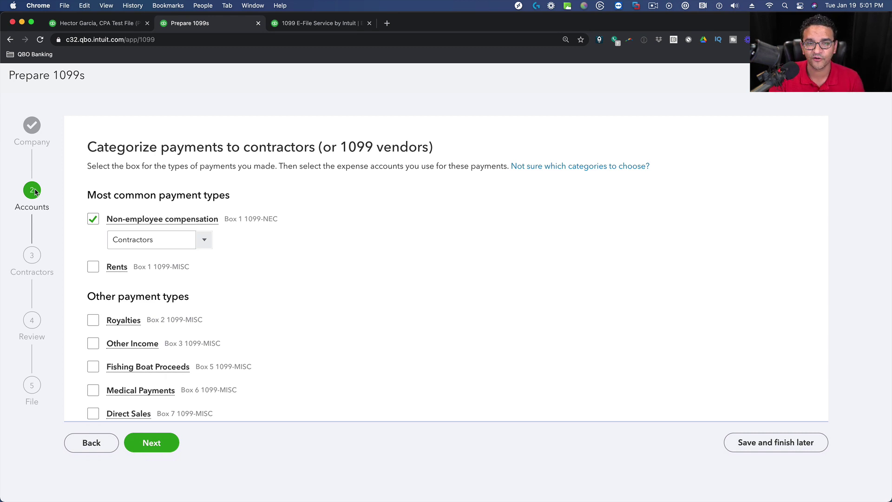
scroll(280, 223, down, 5)
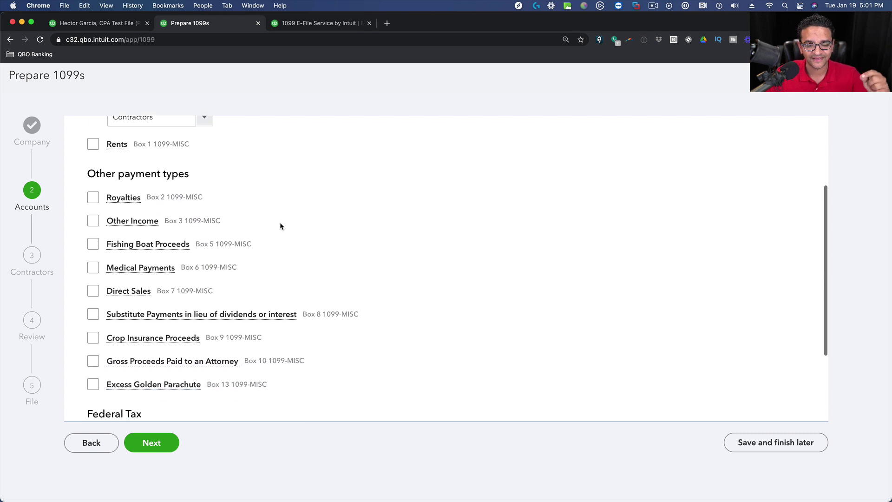
scroll(280, 222, up, 5)
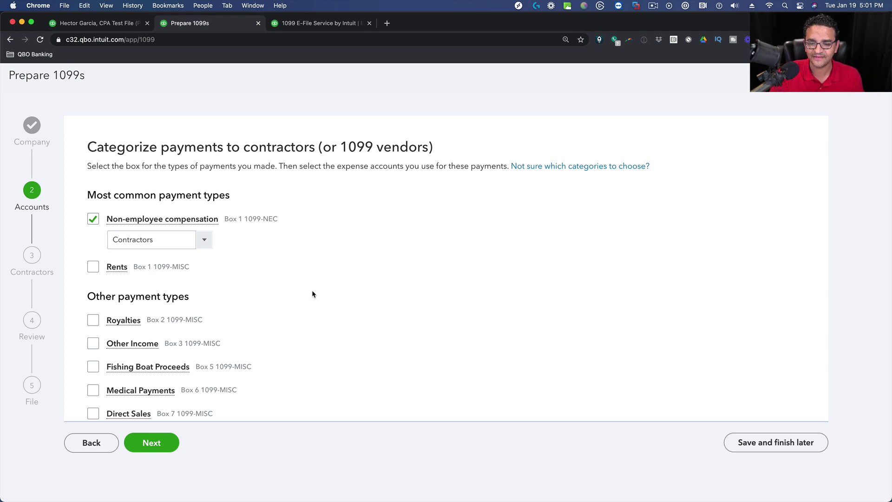
scroll(308, 289, down, 2)
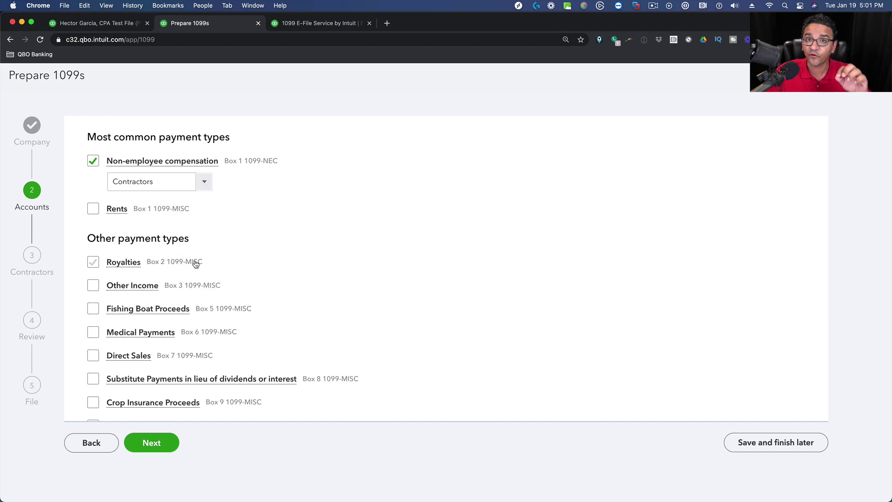
scroll(228, 266, up, 2)
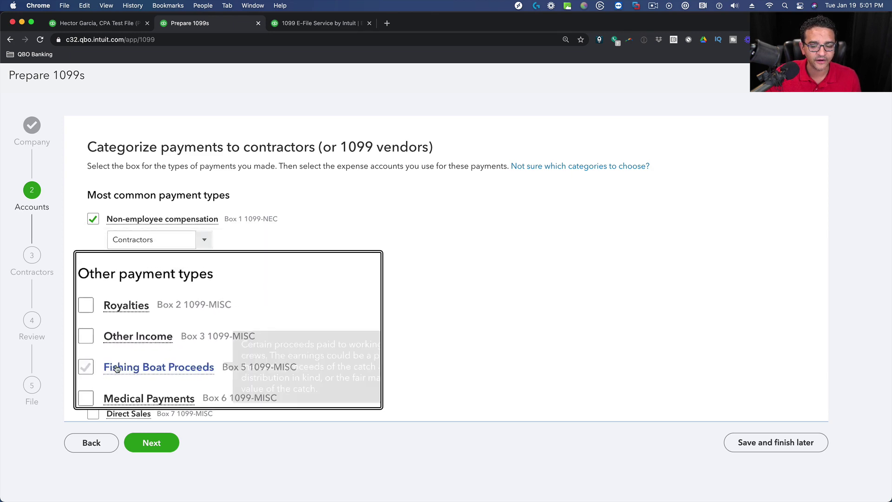
mouse_move(117, 364)
scroll(117, 365, down, 4)
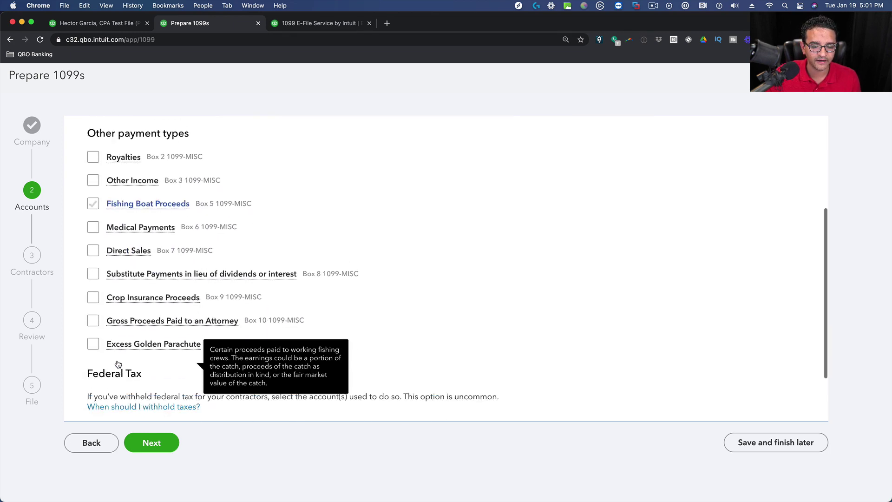
scroll(224, 284, up, 4)
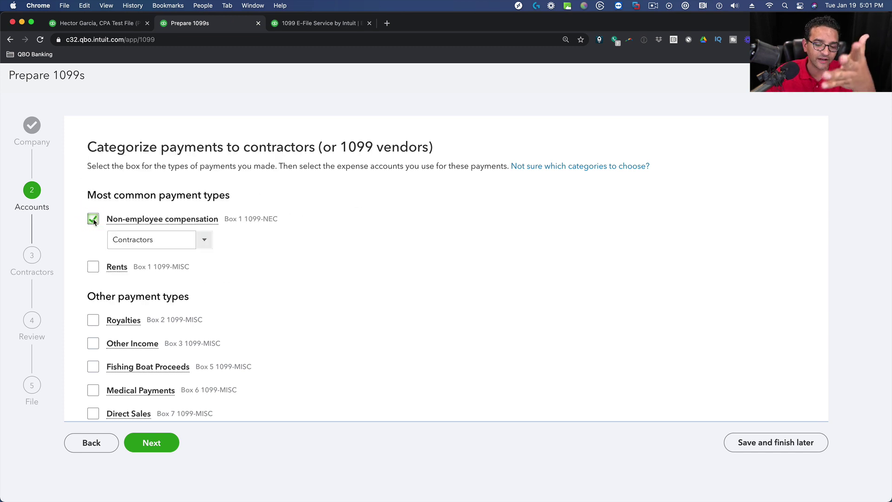
Tick Contractors as the Non-employee compensation account, then switch to the Transaction Report tab.
click(202, 240)
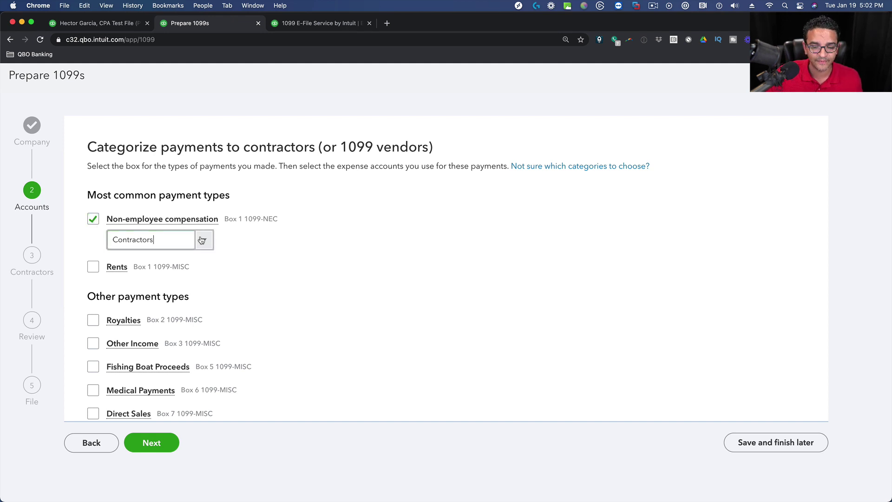
scroll(221, 286, down, 15)
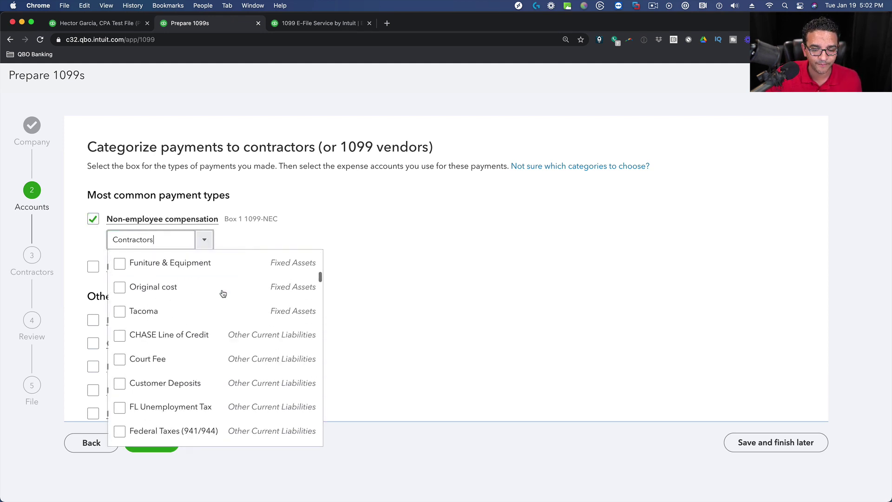
scroll(222, 292, down, 15)
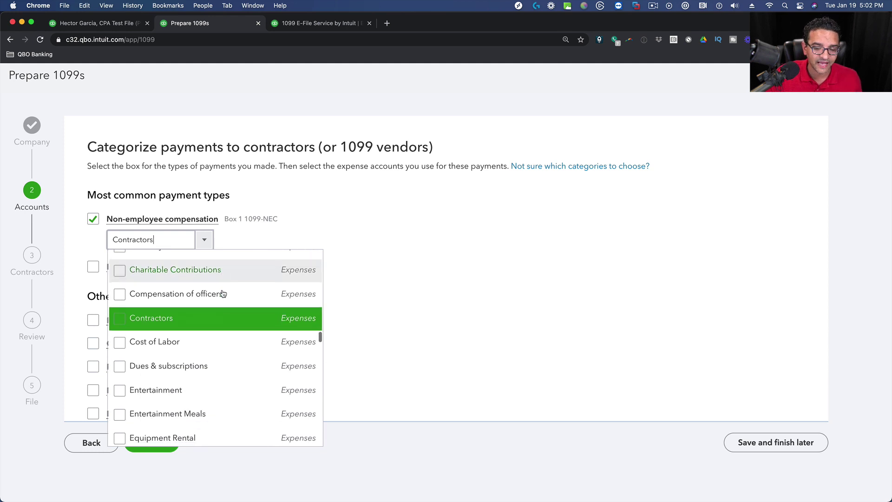
click(120, 320)
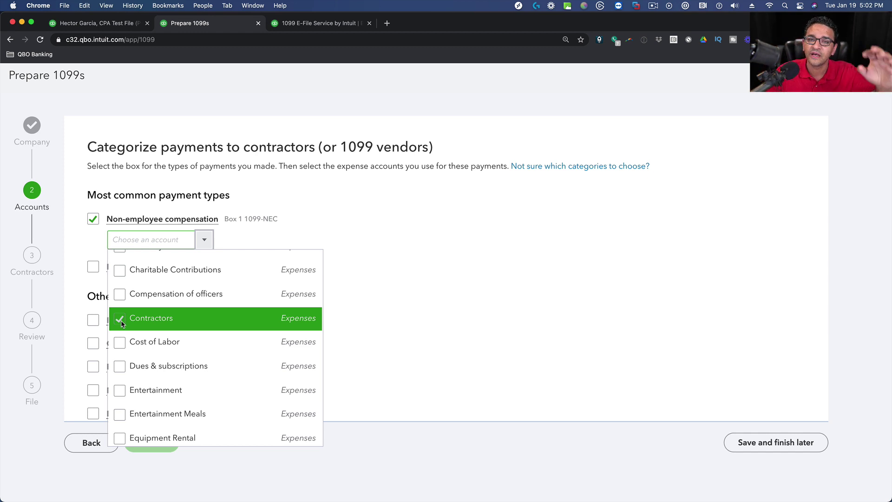
click(99, 22)
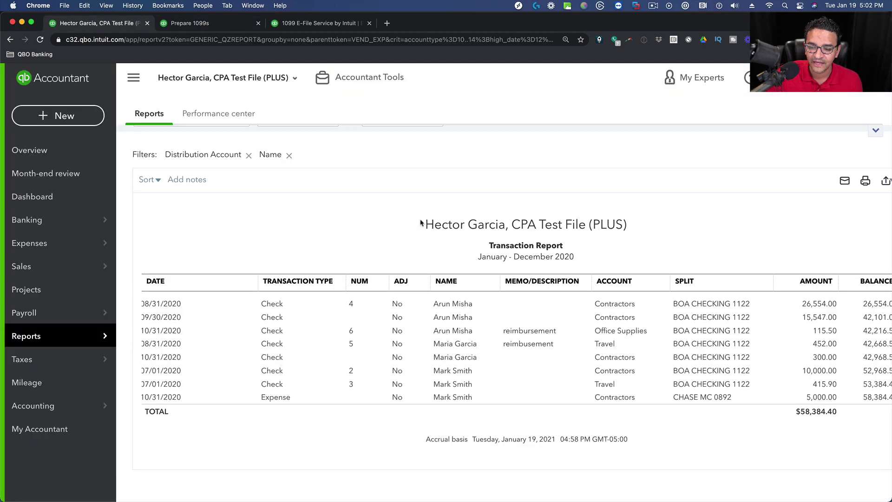
In the 1099 wizard, confirm Contractors for non-employee compensation and proceed to the contractors step.
click(134, 77)
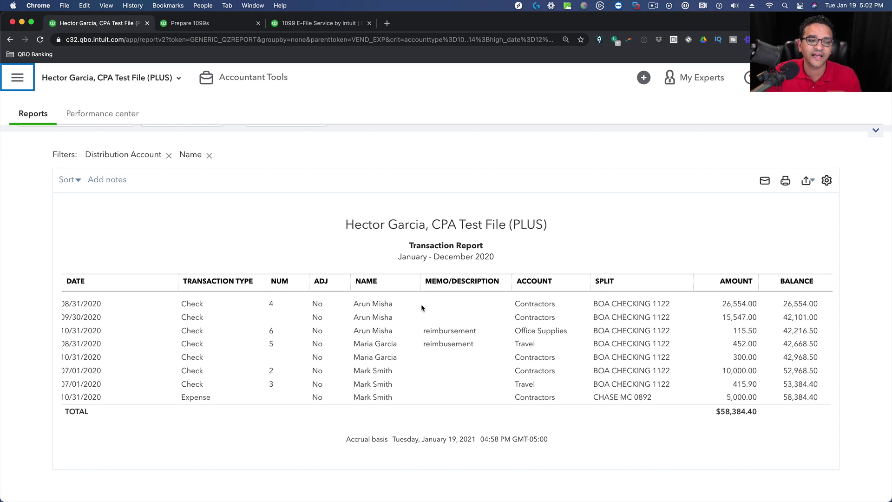
click(190, 25)
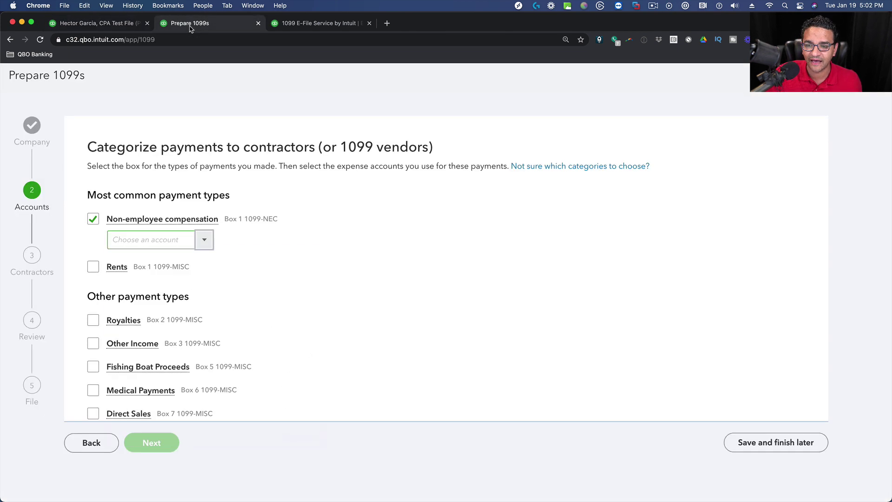
click(203, 239)
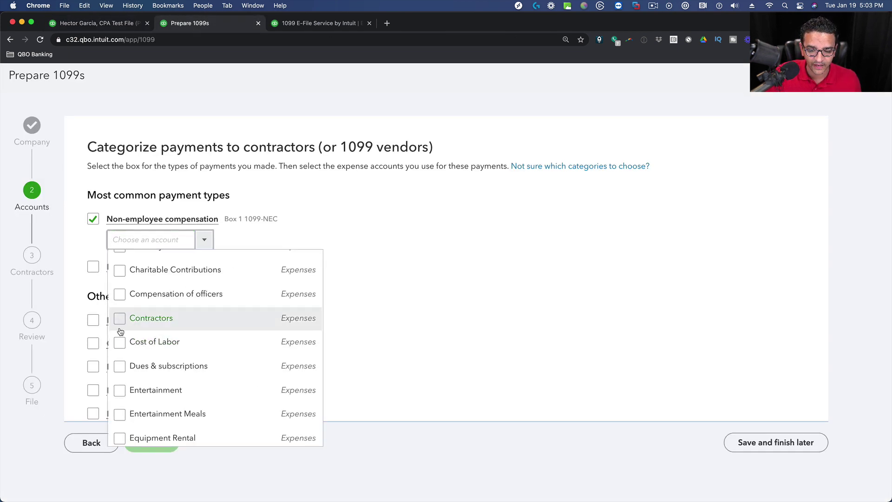
click(148, 318)
click(401, 274)
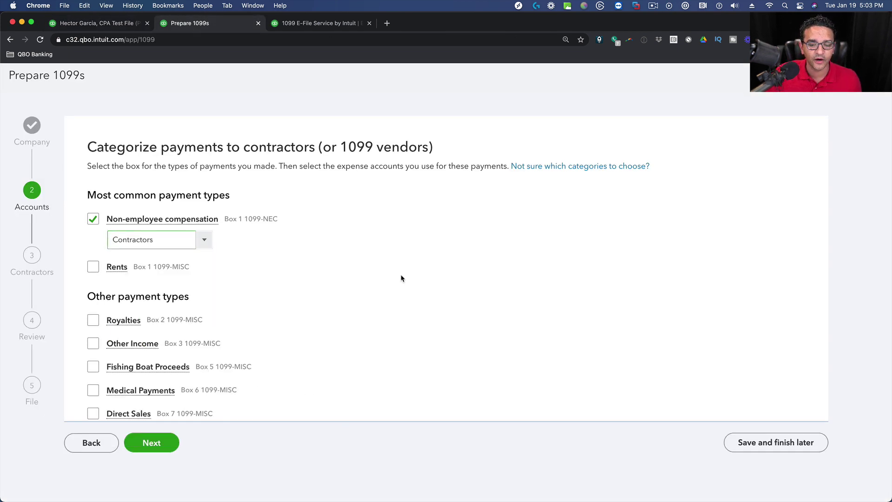
click(151, 444)
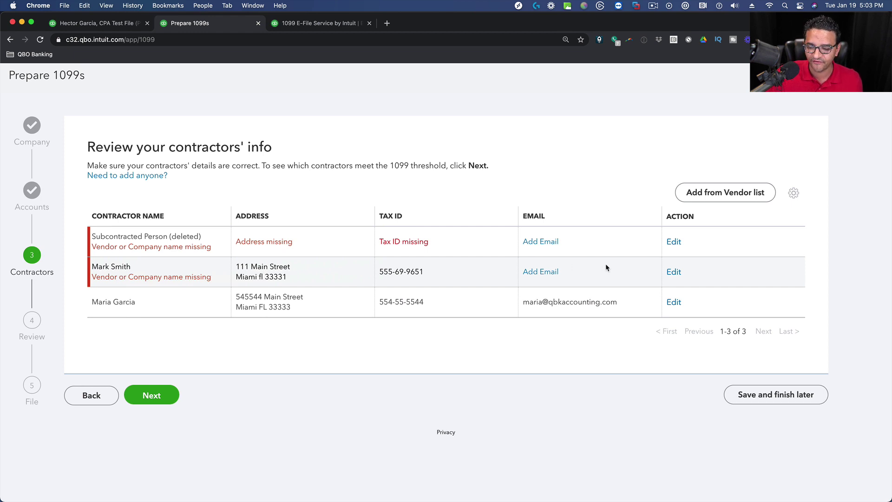
Return to the filtered 2020 Transaction Report ($58,384.40) with the navigation sidebar expanded.
click(673, 274)
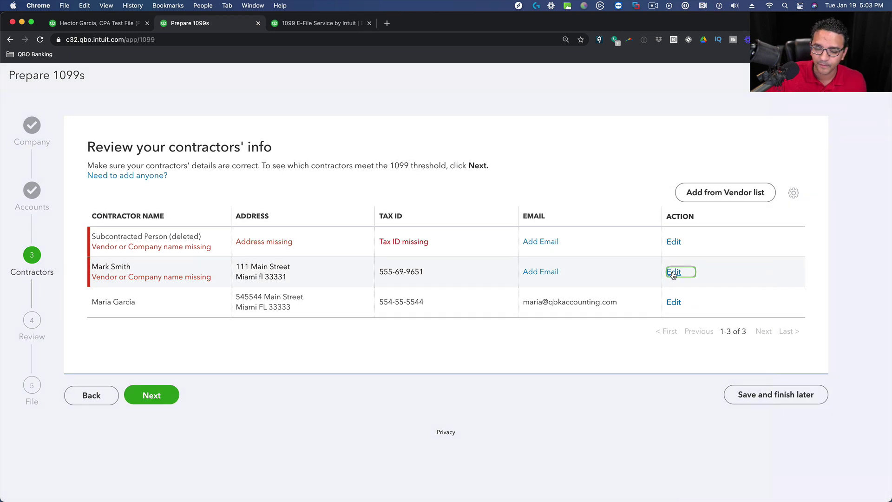
click(98, 25)
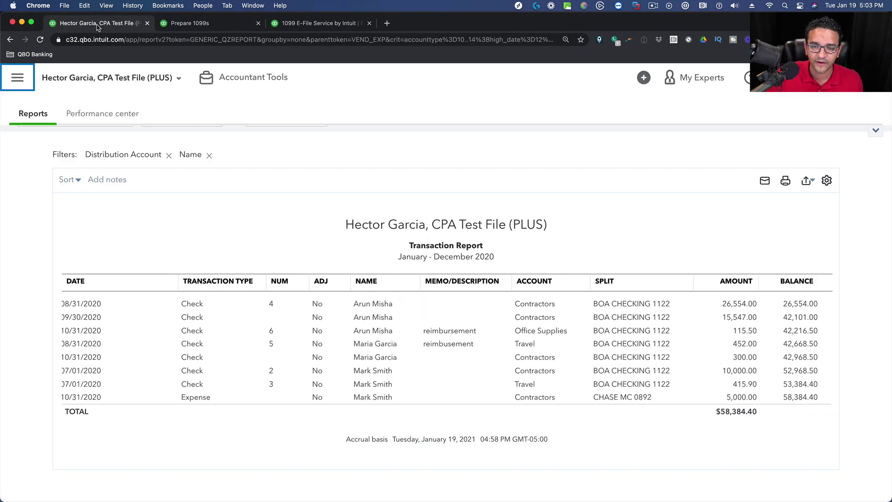
click(25, 78)
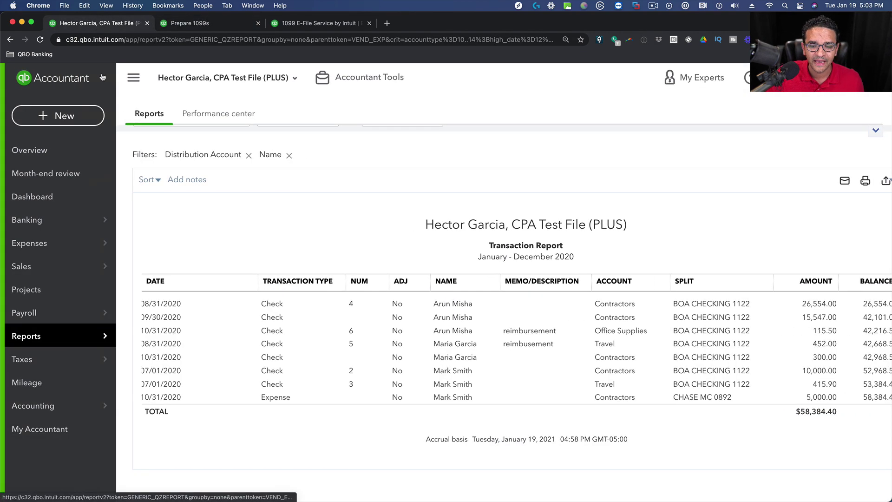
click(206, 24)
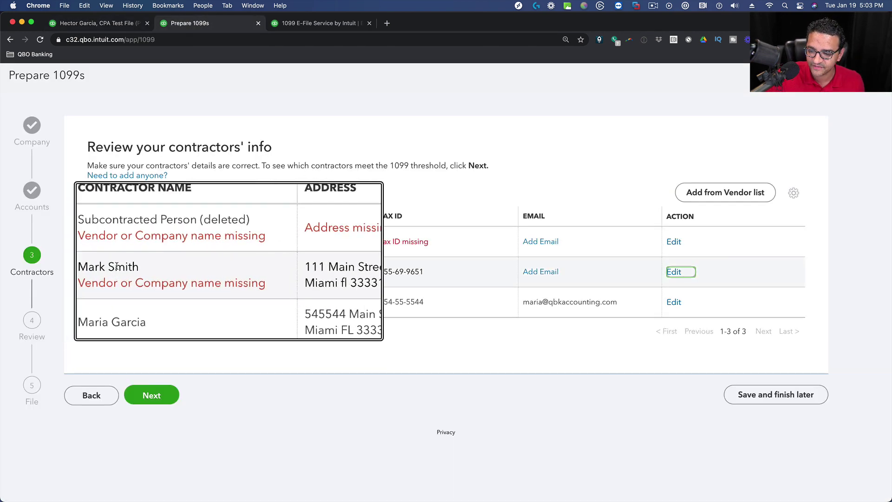
click(103, 26)
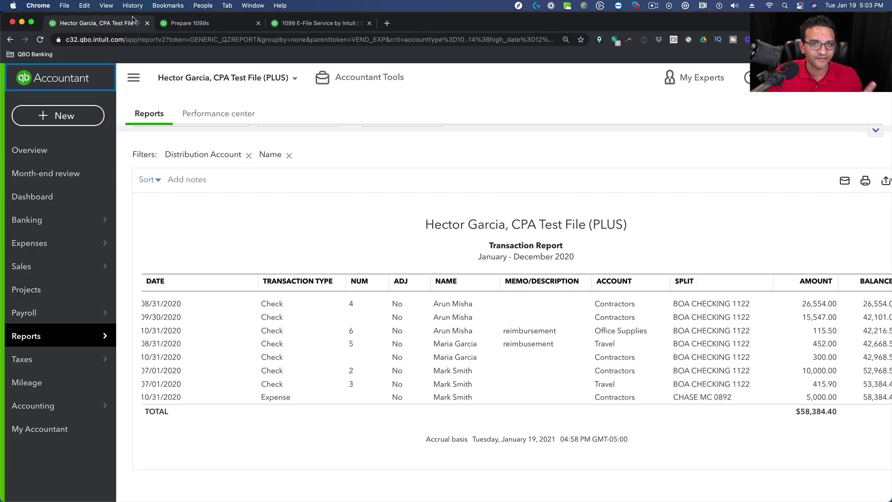
mouse_move(45, 243)
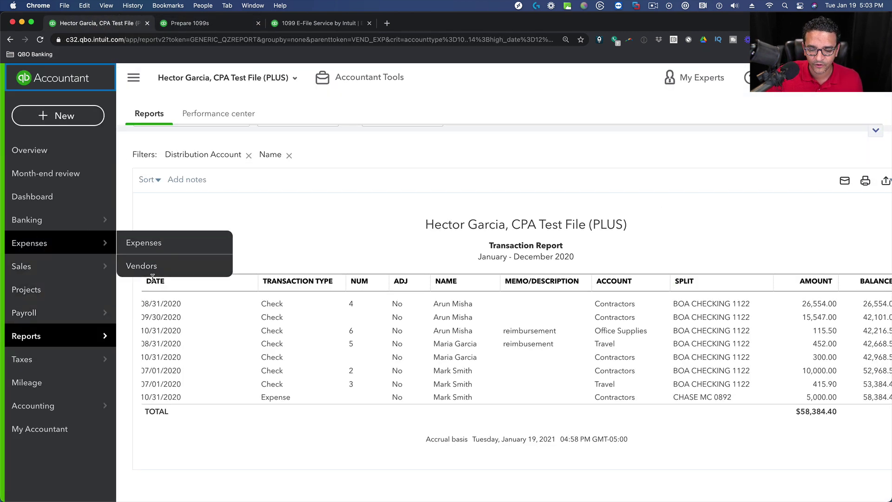
Open the flagged contractor's vendor record from the Vendors list for editing.
click(141, 266)
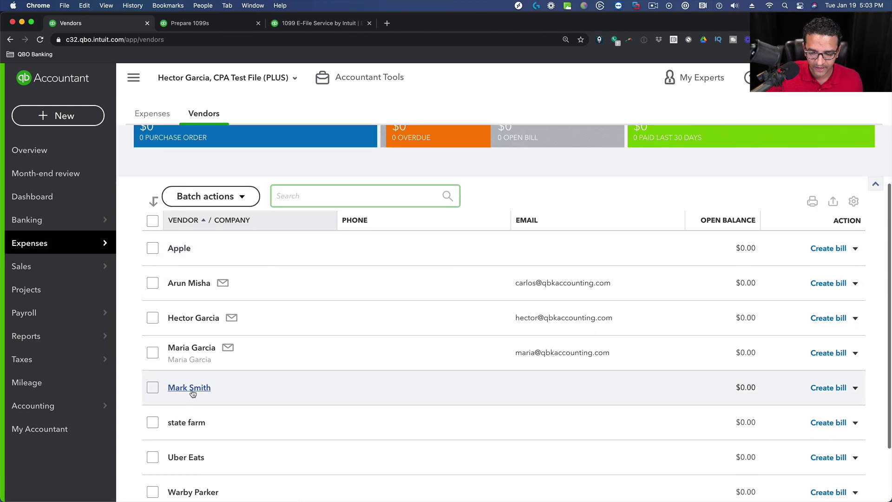
click(188, 388)
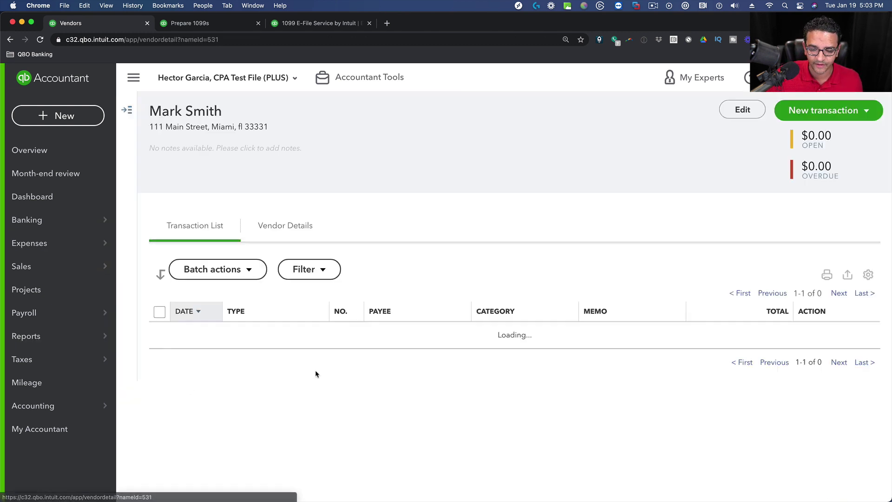
click(758, 111)
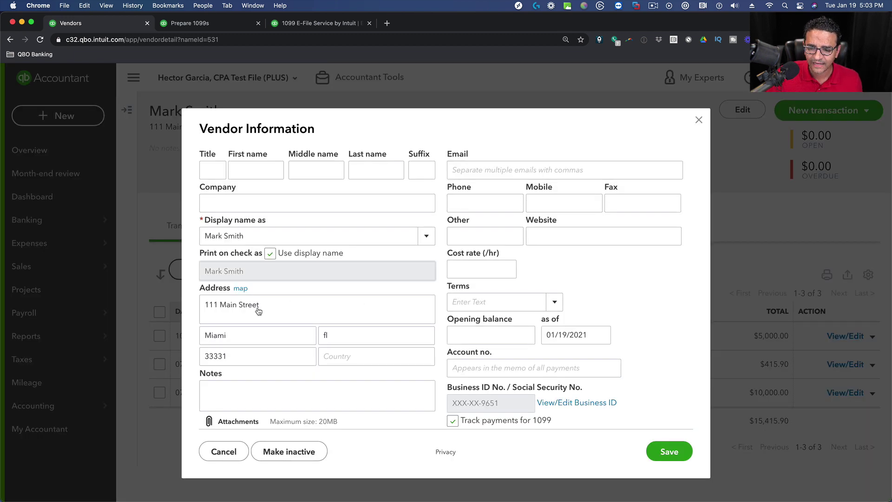
scroll(255, 309, down, 1)
scroll(279, 260, up, 1)
click(264, 170)
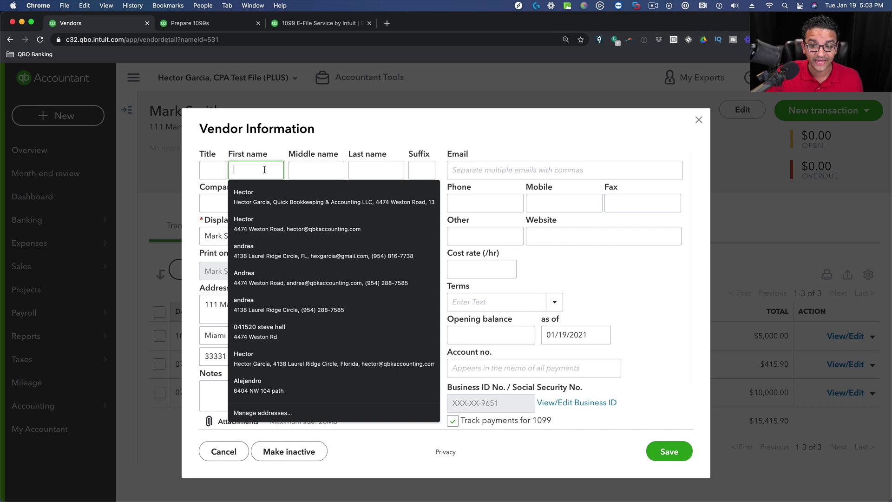
click(199, 234)
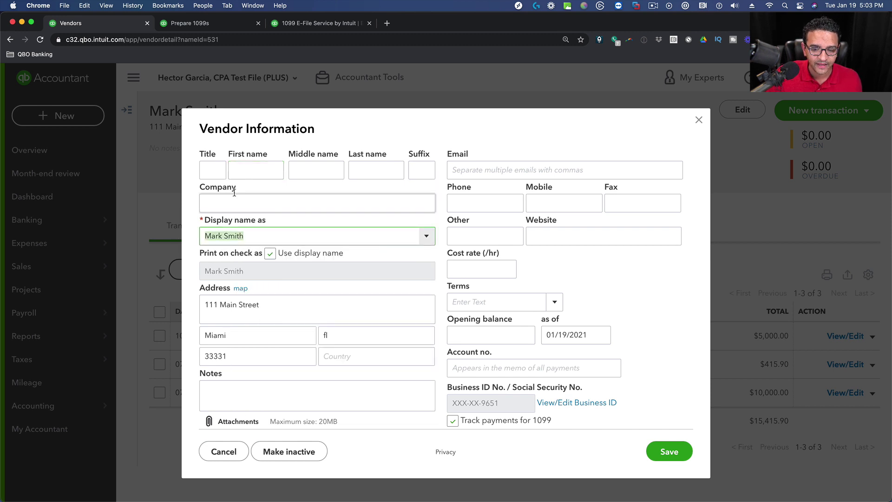
click(249, 167)
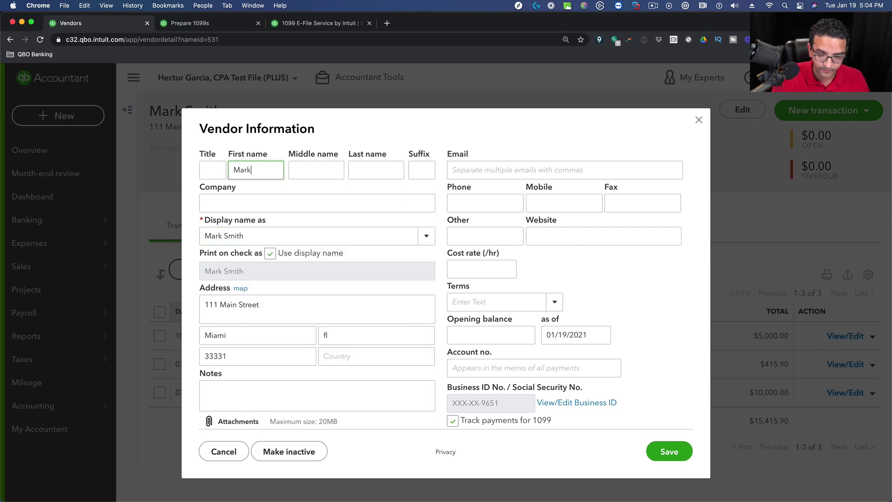
Enter the contractor's first name, middle initial and last name, then save the vendor.
key(Tab)
key(Tab)
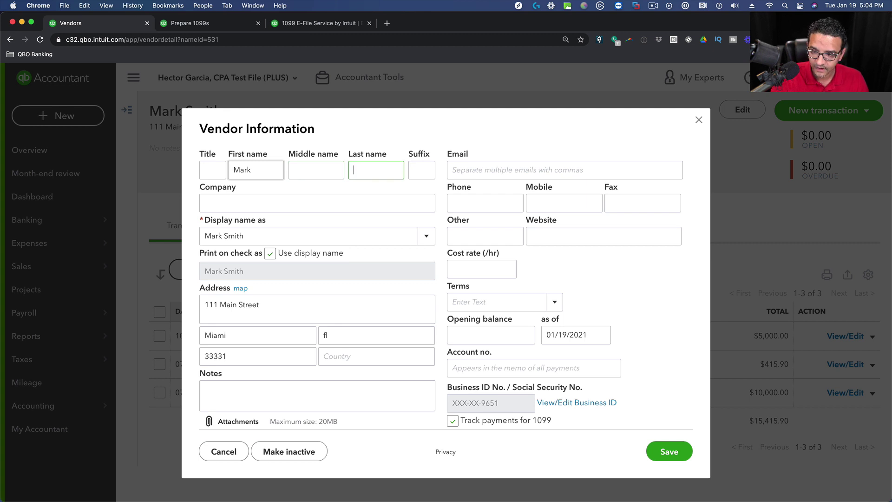
key(shift+Tab)
key(Tab)
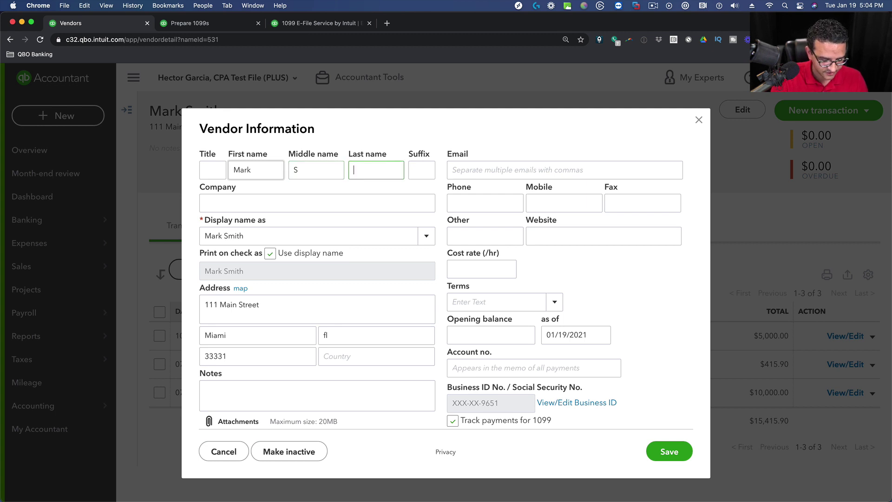
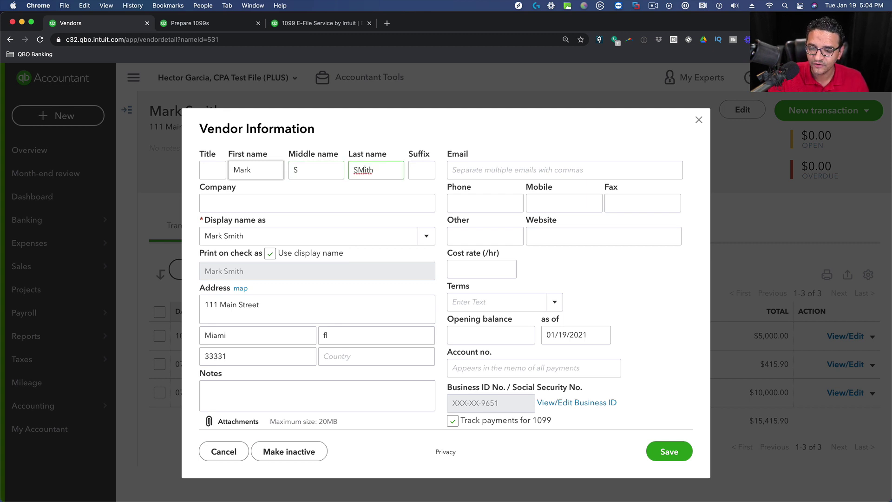
text(m)
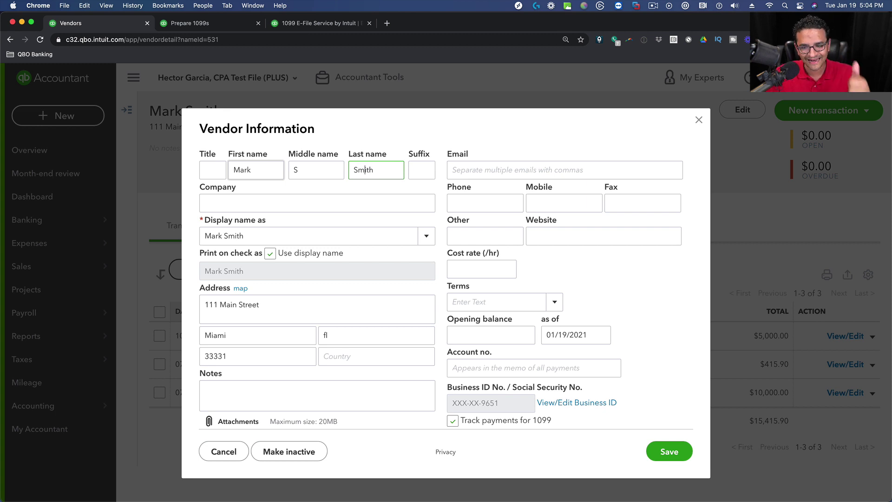
scroll(398, 328, down, 2)
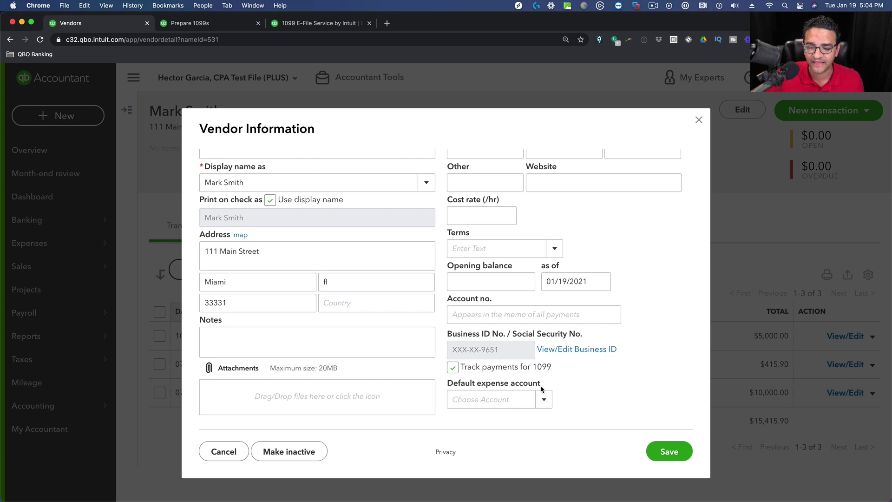
click(675, 451)
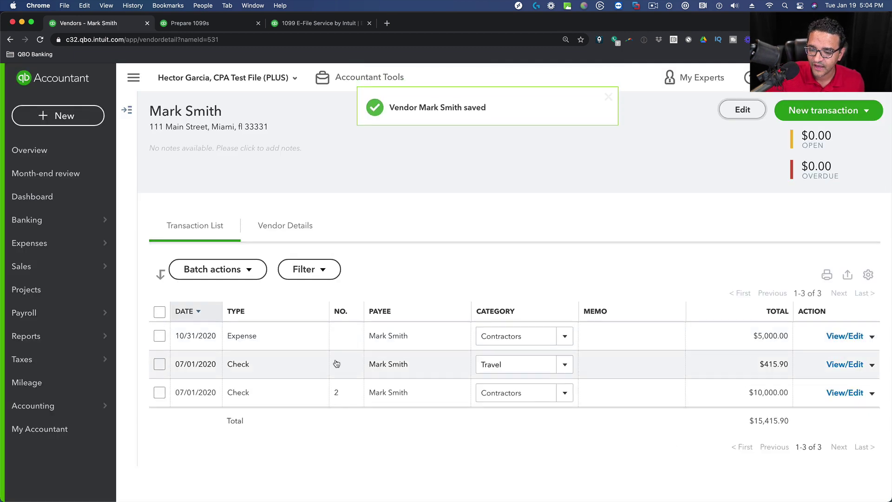
Add the contractor's e-mail address to the vendor record, then reload the Prepare 1099s wizard.
click(742, 110)
scroll(466, 221, up, 2)
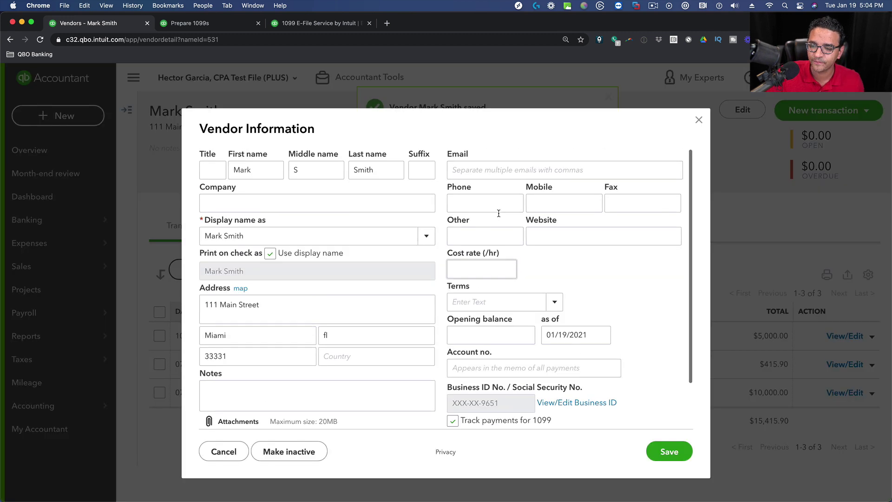
click(502, 170)
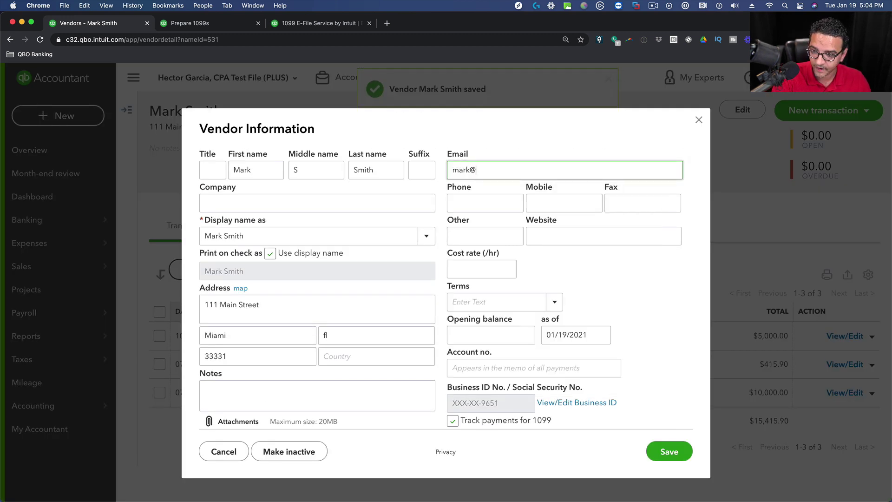
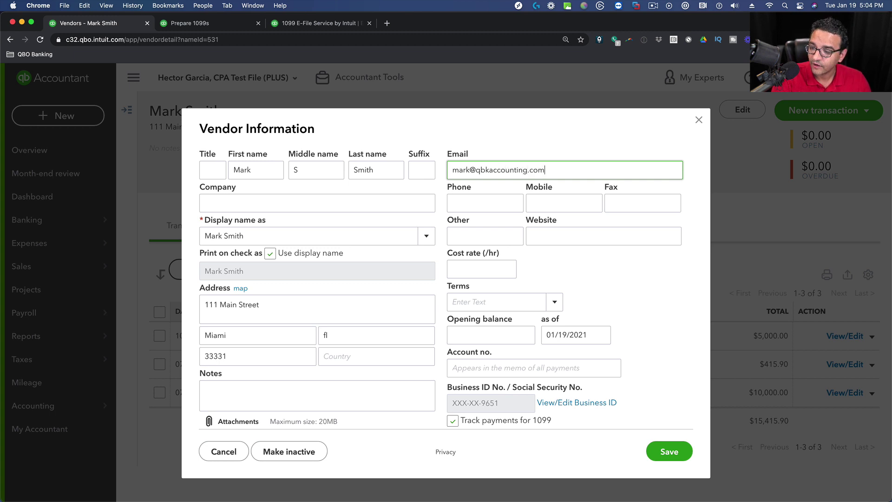
click(667, 448)
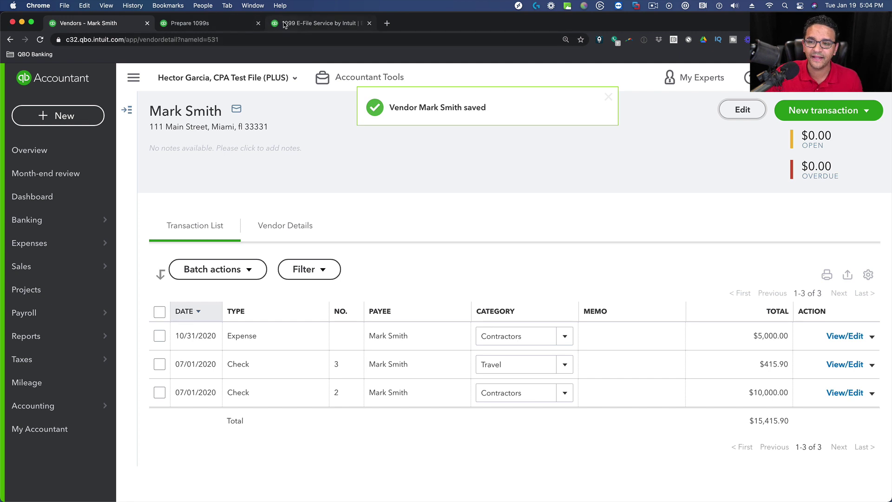
click(211, 24)
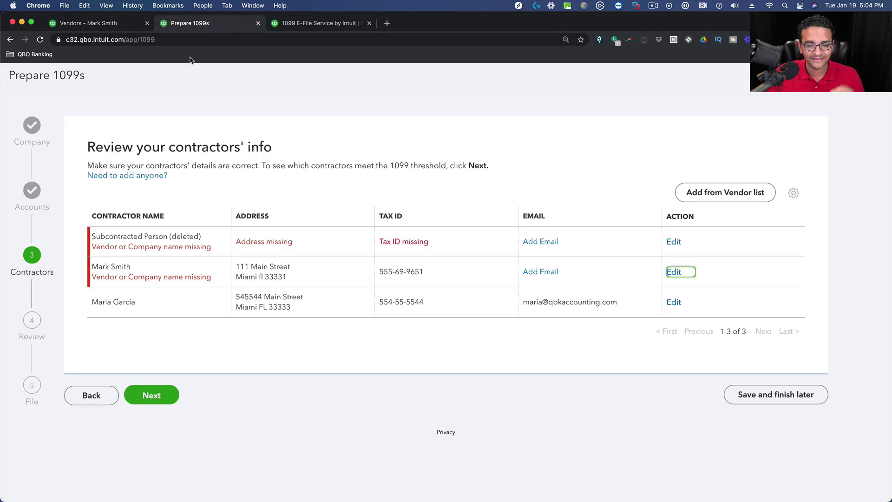
click(40, 40)
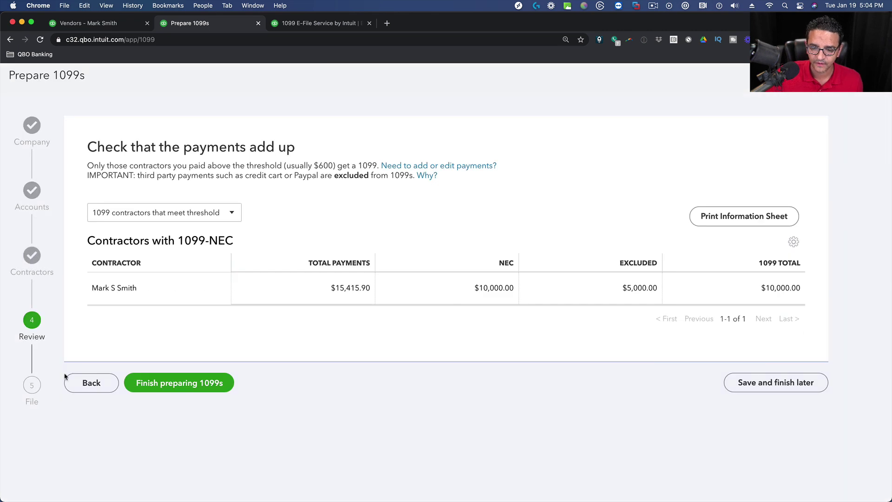
Go back to step 3 Contractors, confirm the name error is cleared, then view the vendor page.
click(93, 385)
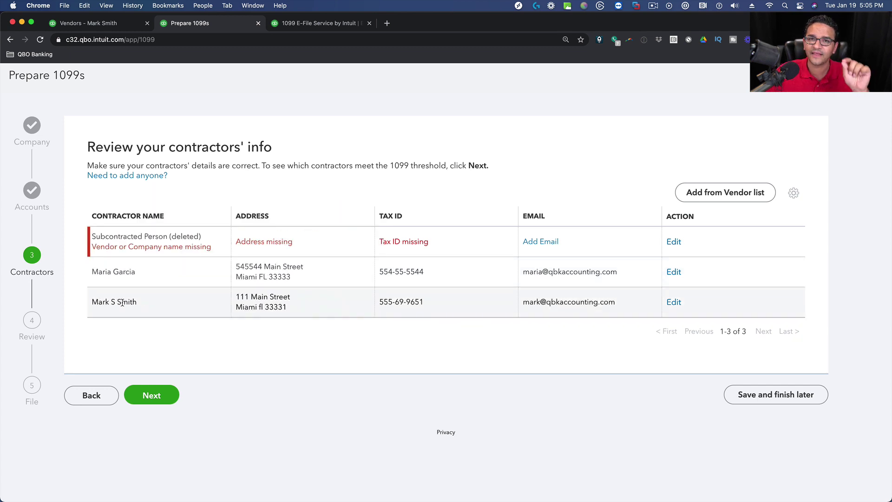
click(111, 25)
Run Expenses by Vendor Summary for Last Year 2020 ($67,935.10 total), then return to the 1099 wizard.
mouse_move(33, 333)
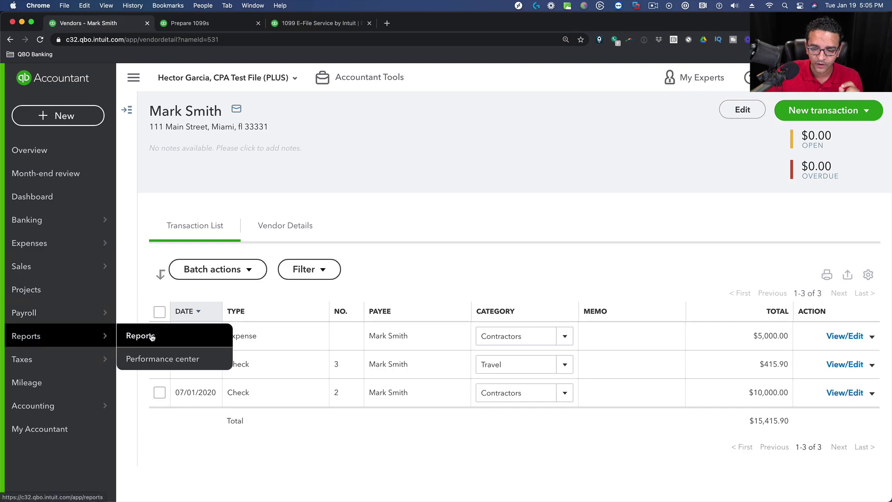
click(149, 334)
click(571, 187)
text(ex)
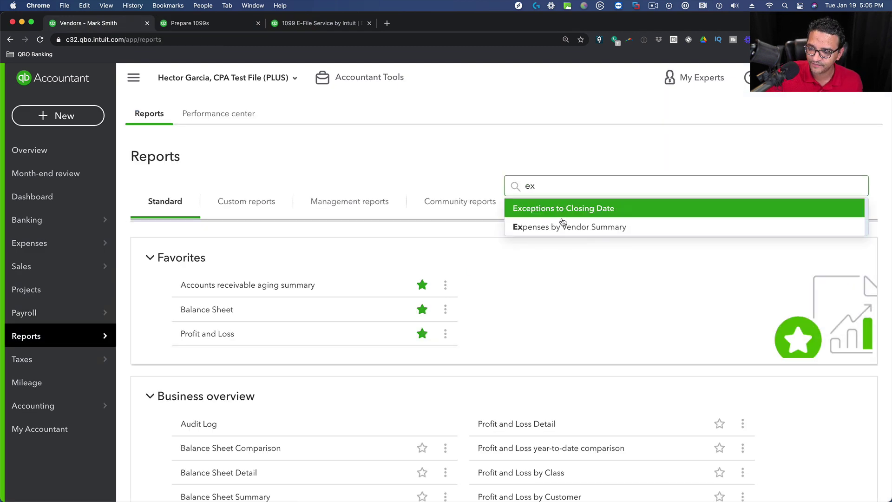
click(565, 232)
click(189, 201)
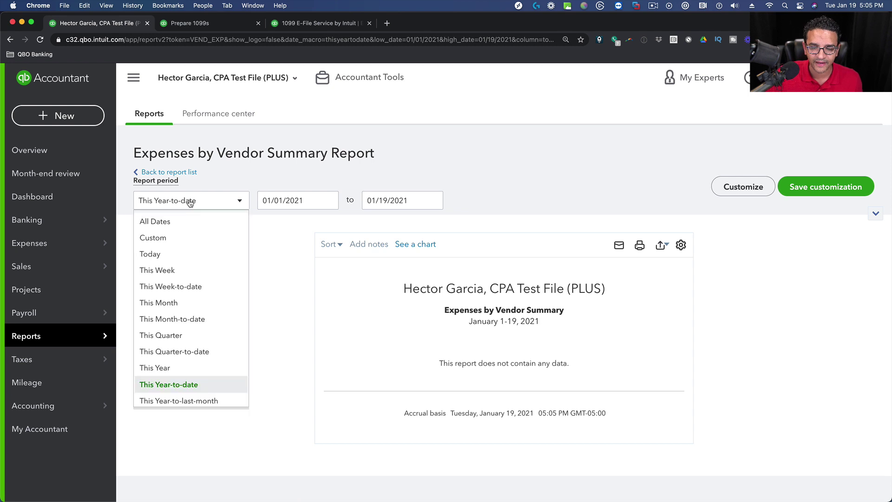
scroll(176, 296, down, 5)
click(168, 278)
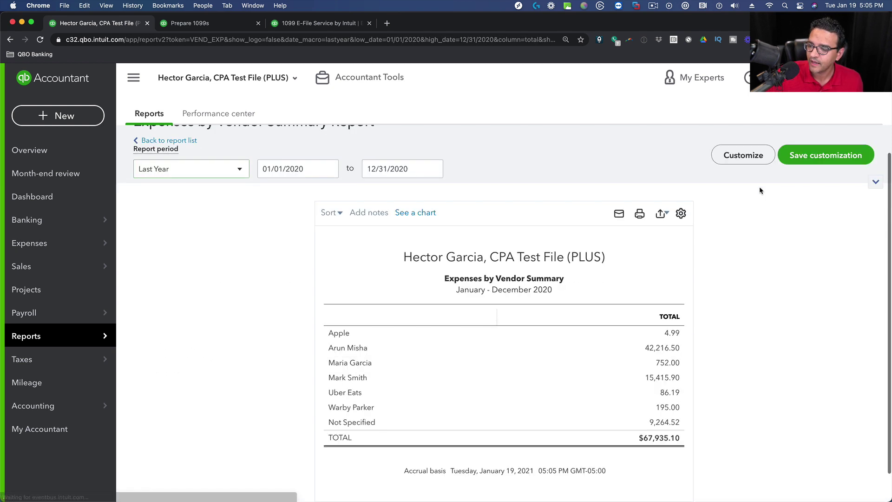
scroll(523, 215, up, 1)
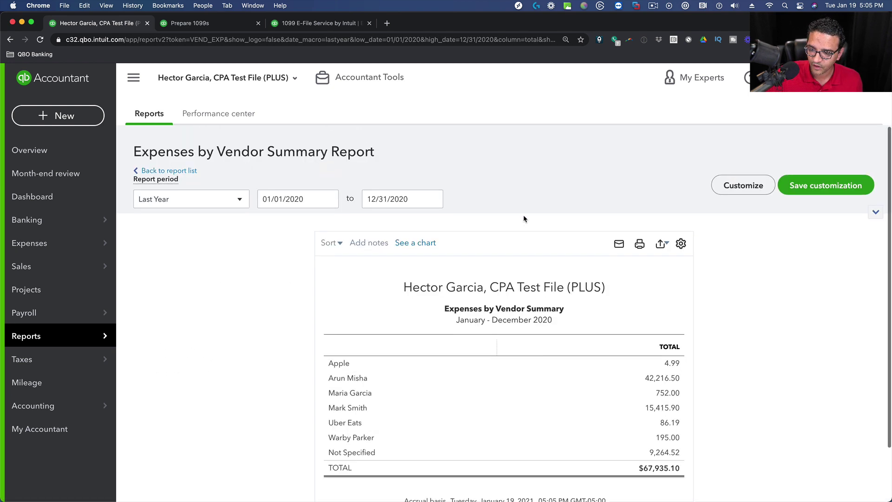
scroll(613, 361, down, 2)
scroll(403, 352, up, 5)
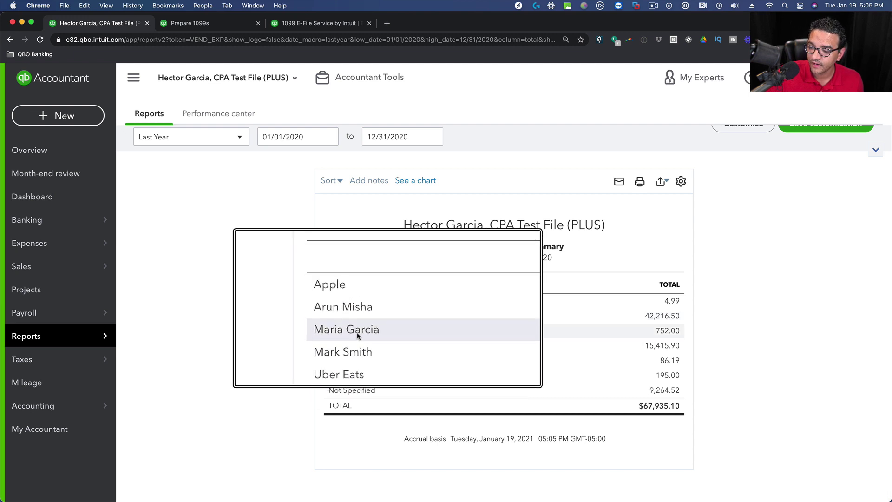
scroll(632, 315, down, 5)
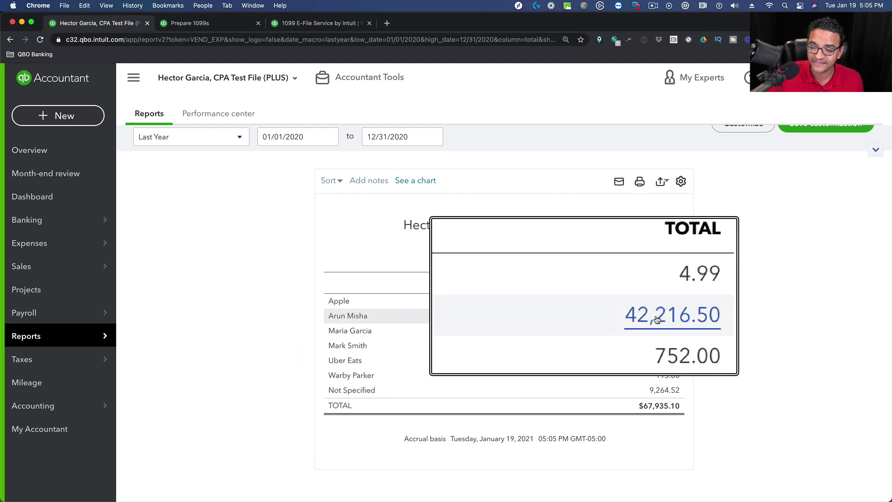
click(194, 26)
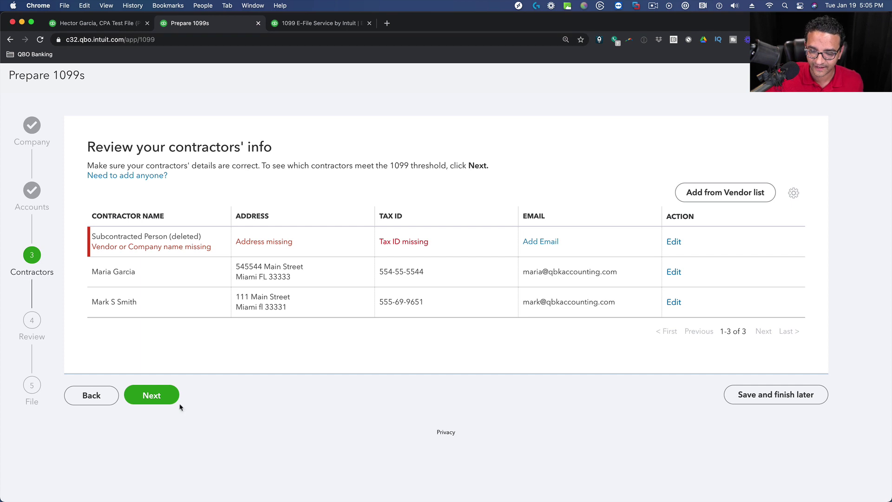
Advance to step 4 Review and request the detail behind the $5,000.00 excluded amount.
click(159, 393)
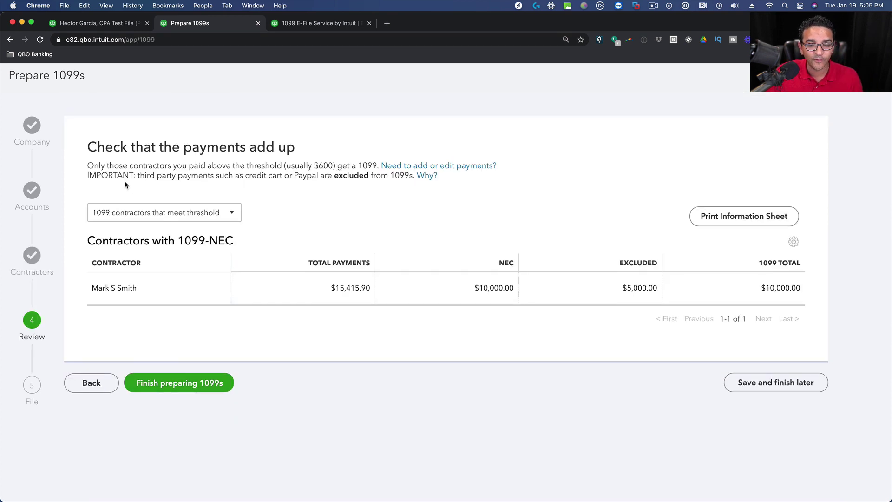
click(130, 212)
click(133, 212)
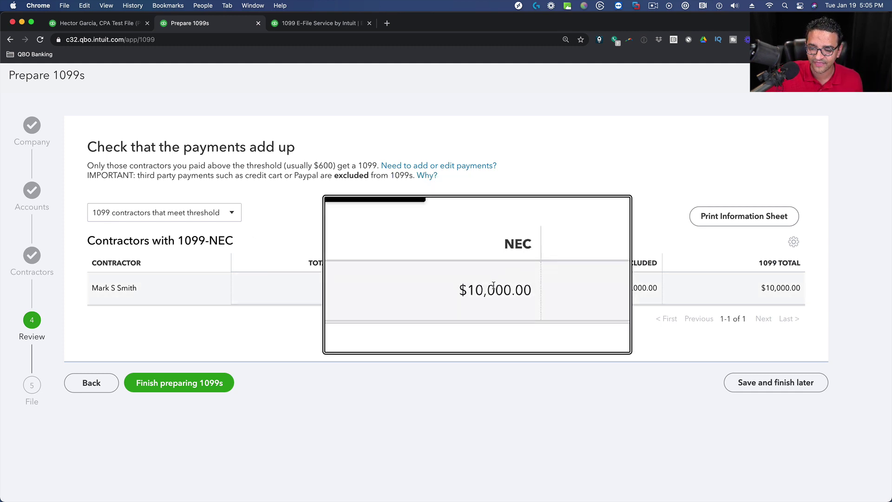
click(638, 290)
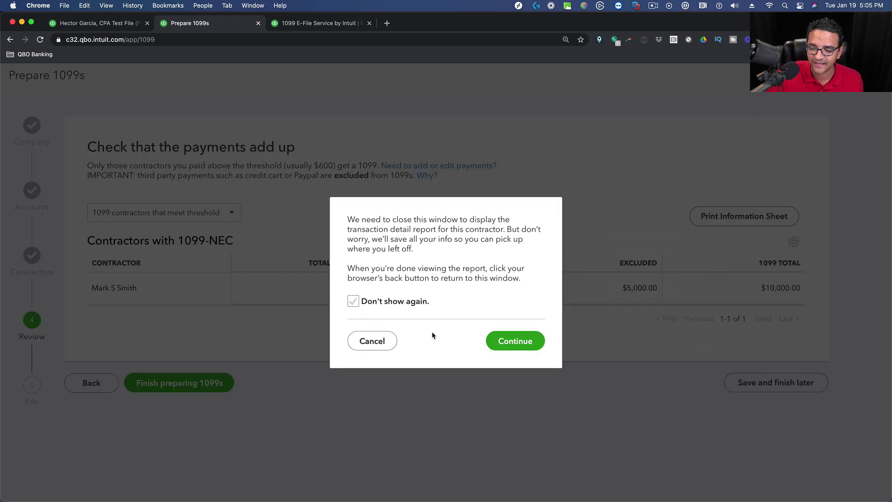
Request the $5,000.00 excluded amount's detail again and confirm leaving for the transaction report.
click(371, 334)
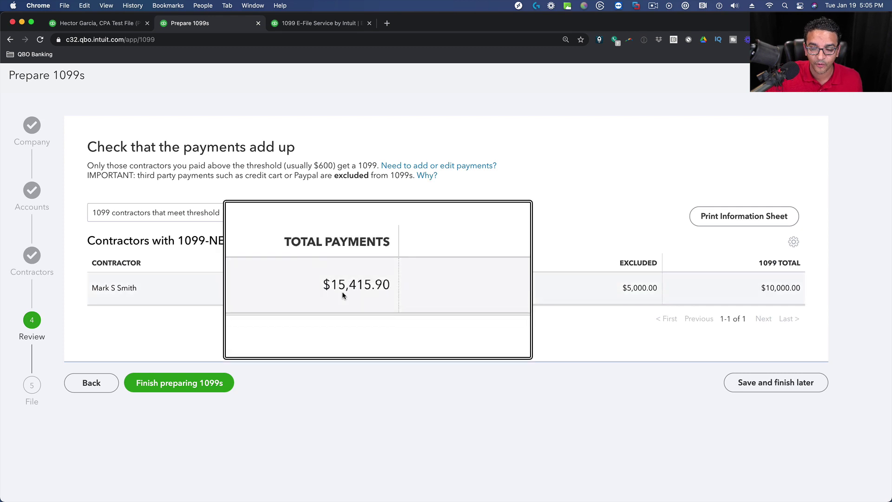
click(632, 291)
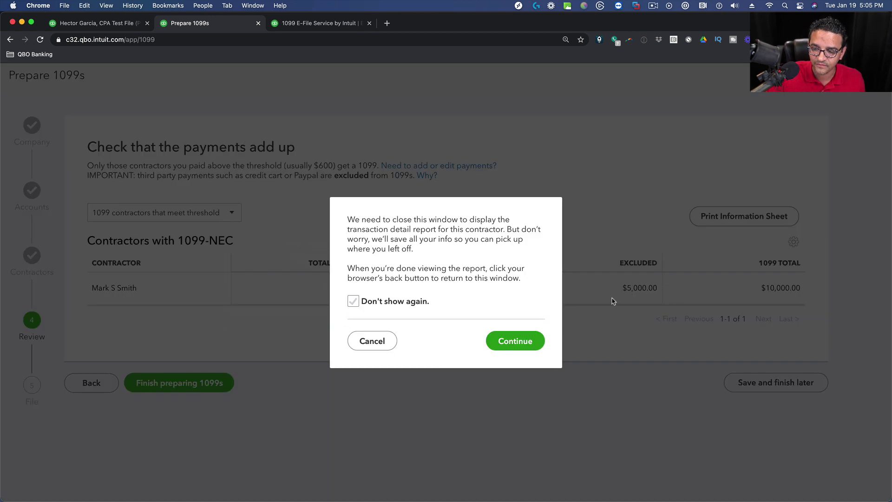
click(516, 341)
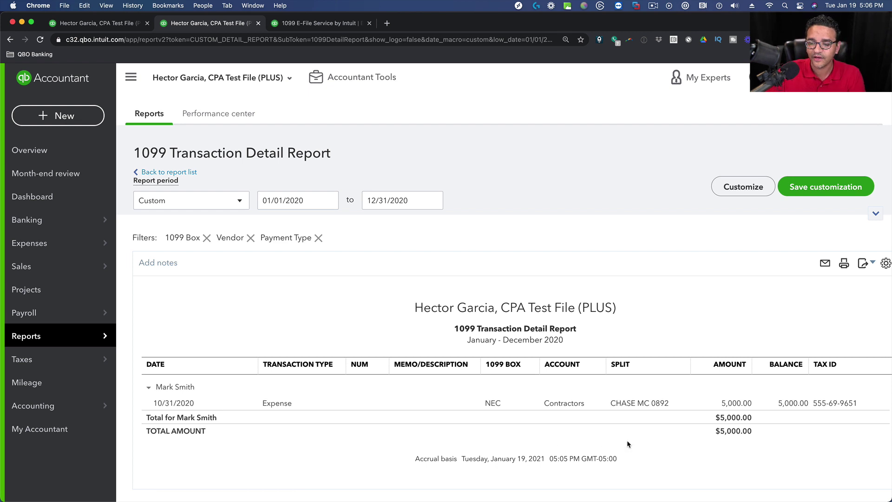
Inspect the 10/31/2020 $5,000.00 Contractors expense, leaving its account as CHASE MC 0892.
click(564, 404)
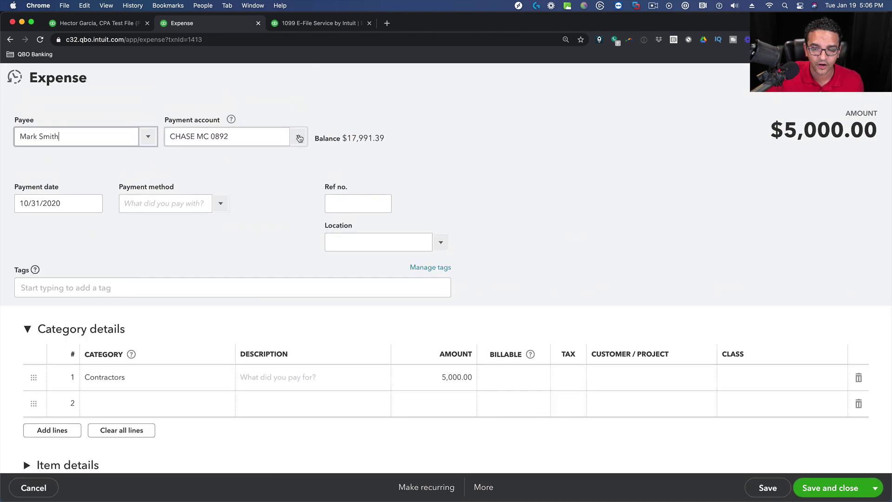
click(298, 136)
click(435, 151)
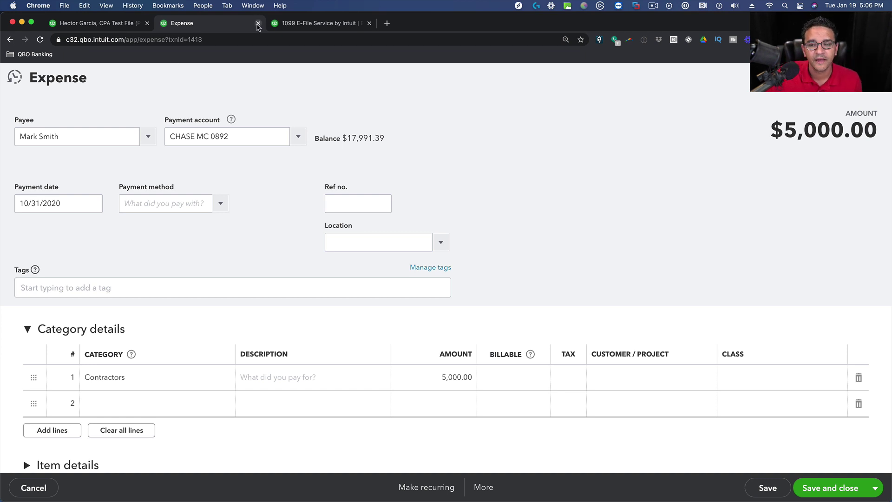
click(119, 24)
click(182, 23)
click(11, 40)
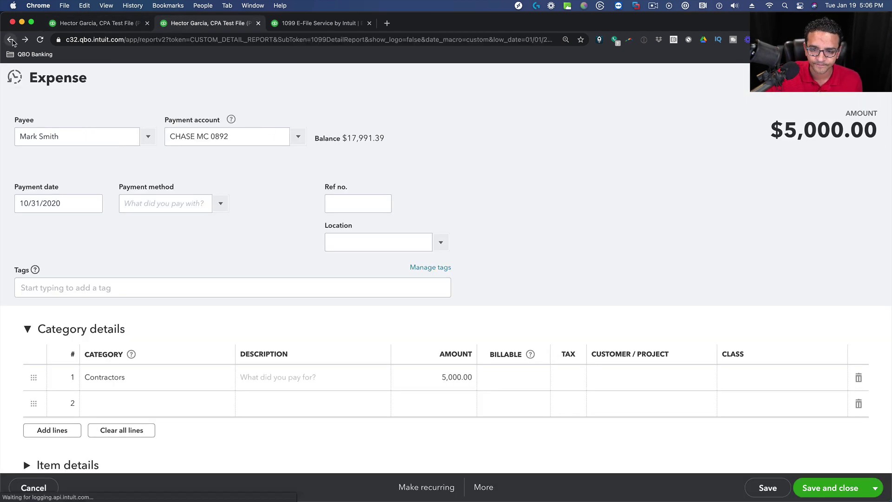
From Prepare 1099s, open the transaction detail behind the $15,415.90 total.
click(11, 40)
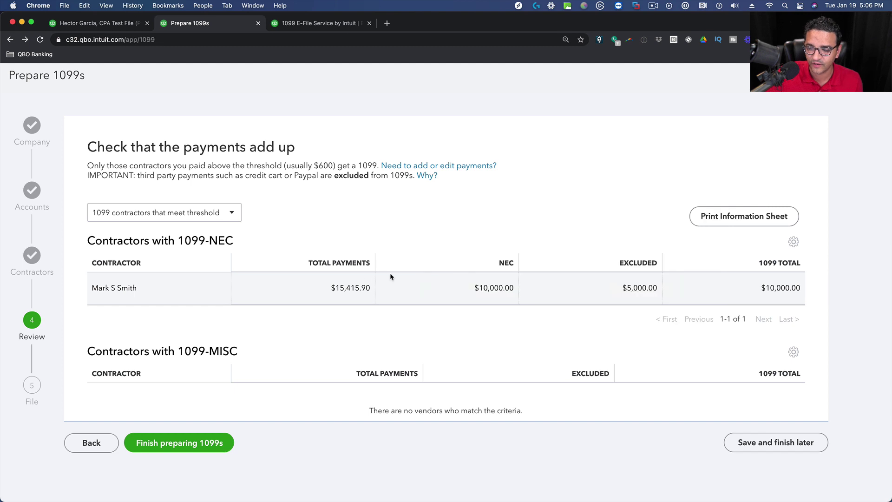
click(349, 288)
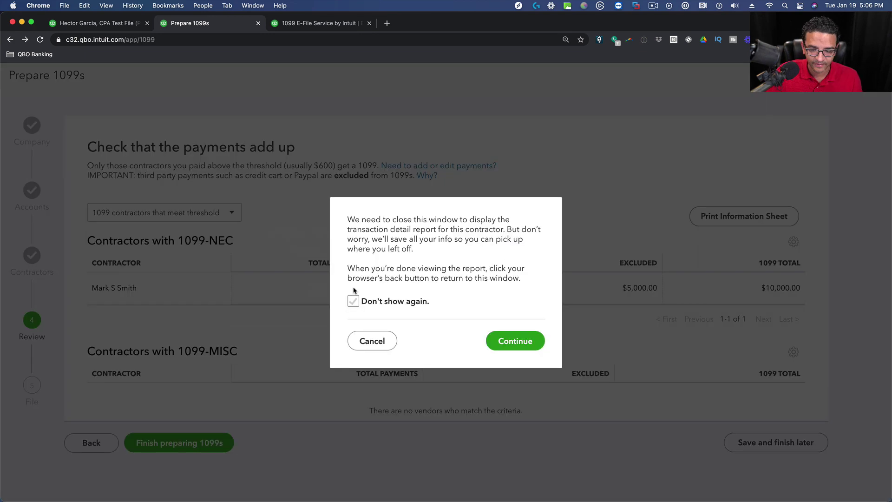
click(511, 341)
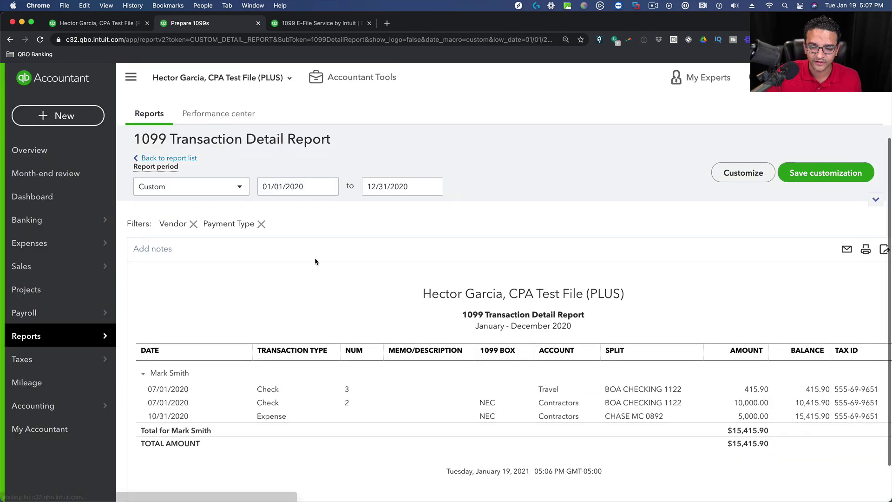
scroll(550, 278, down, 1)
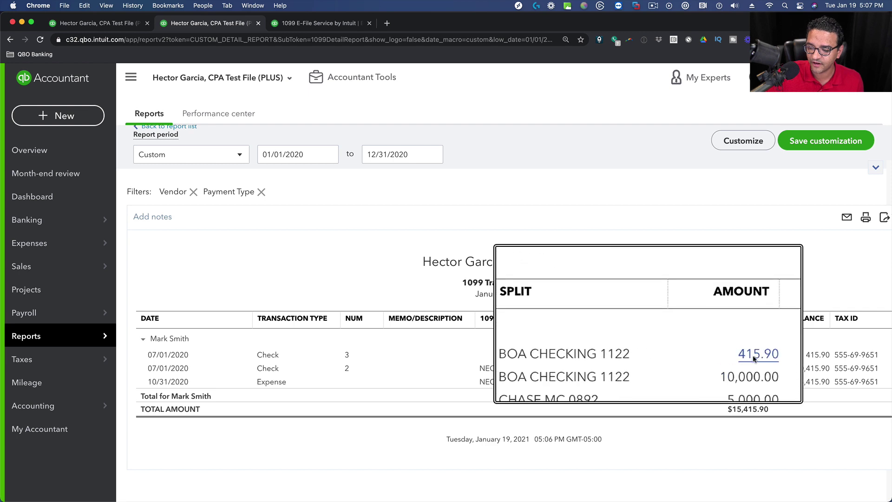
Inspect Check #3's $415.90 category, left as Travel, then return to the payment review.
click(764, 357)
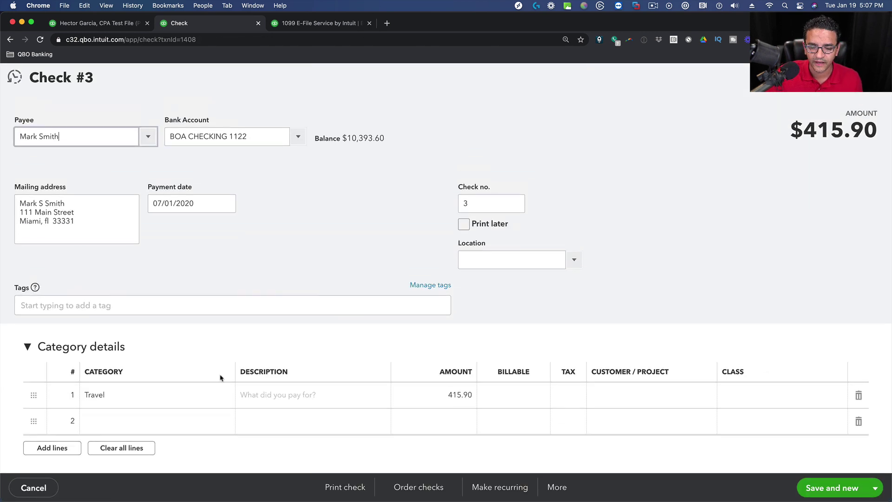
click(207, 395)
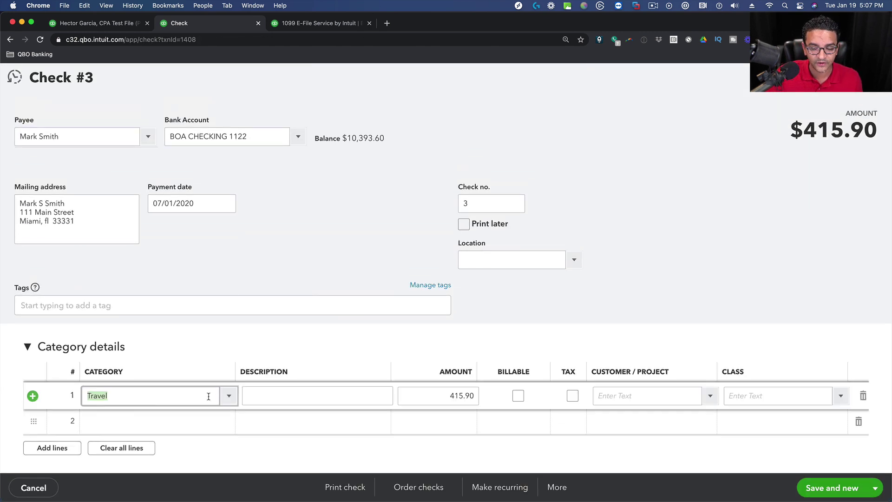
click(228, 395)
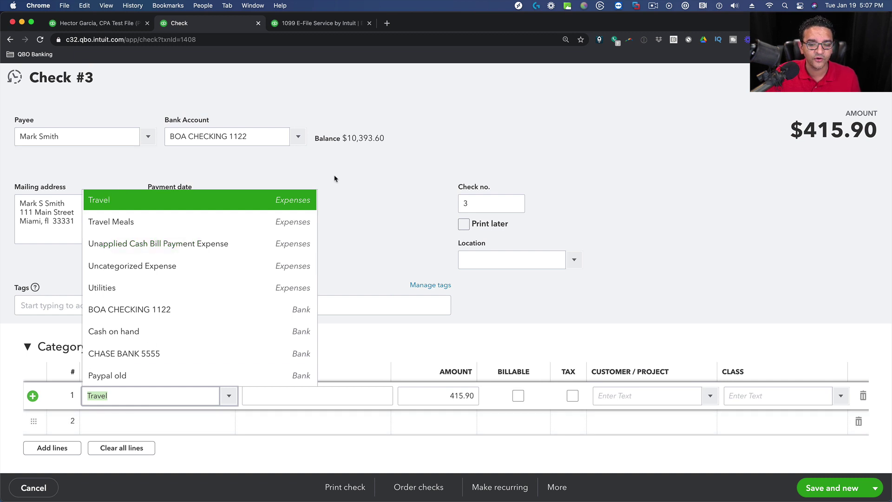
click(377, 174)
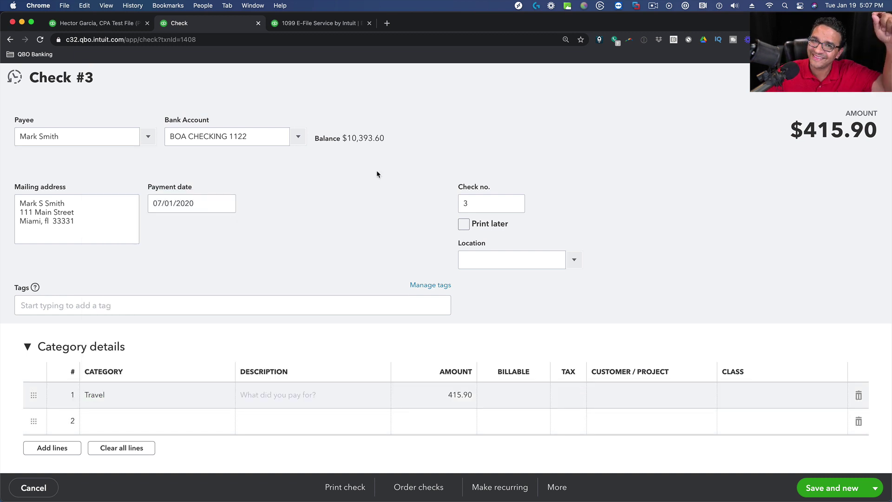
click(876, 77)
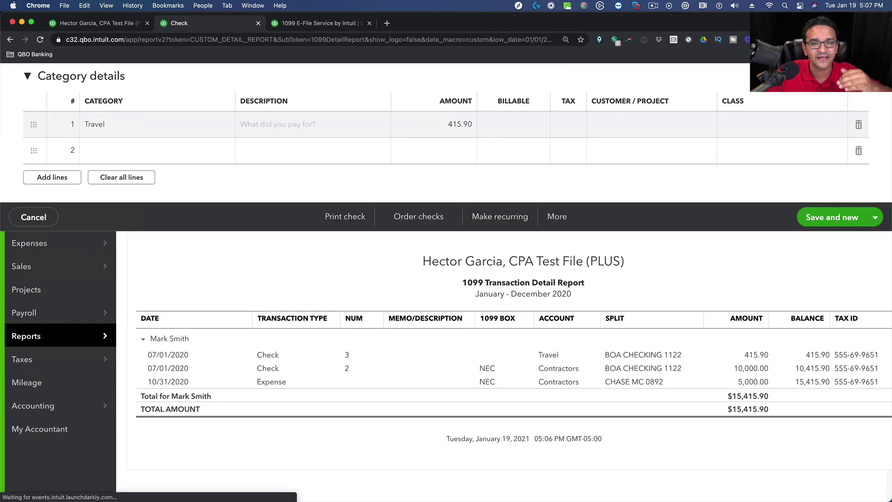
click(10, 40)
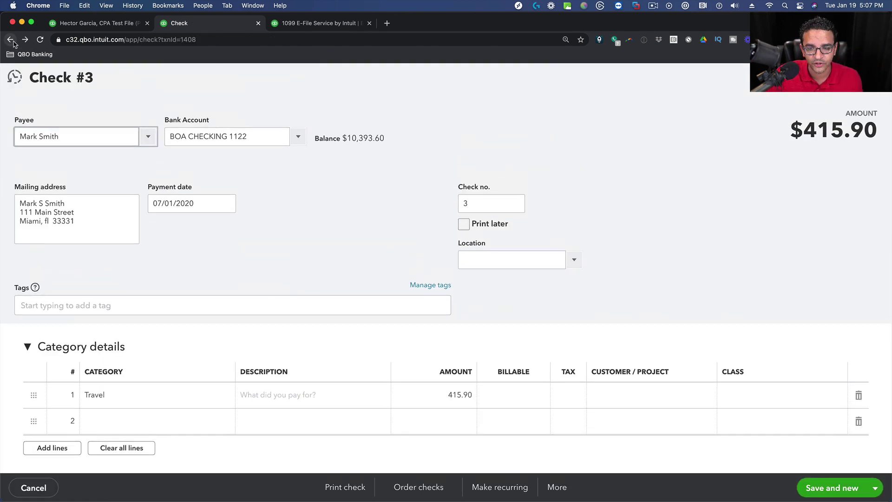
click(11, 40)
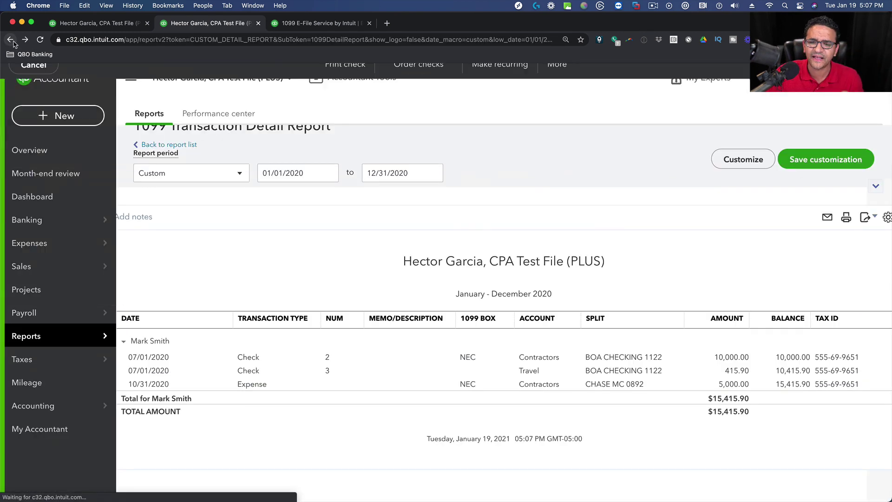
click(11, 40)
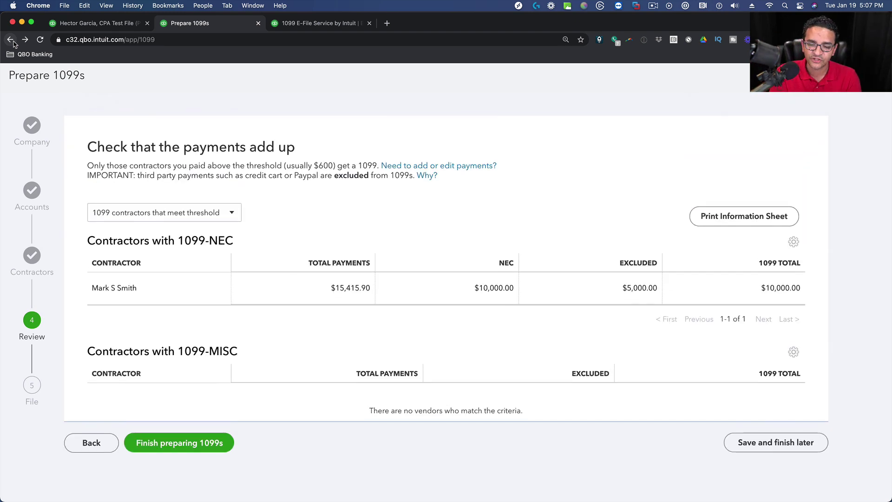
Filter the review to contractors below threshold, showing one contractor with $752.00 paid and $300.00 NEC.
click(225, 218)
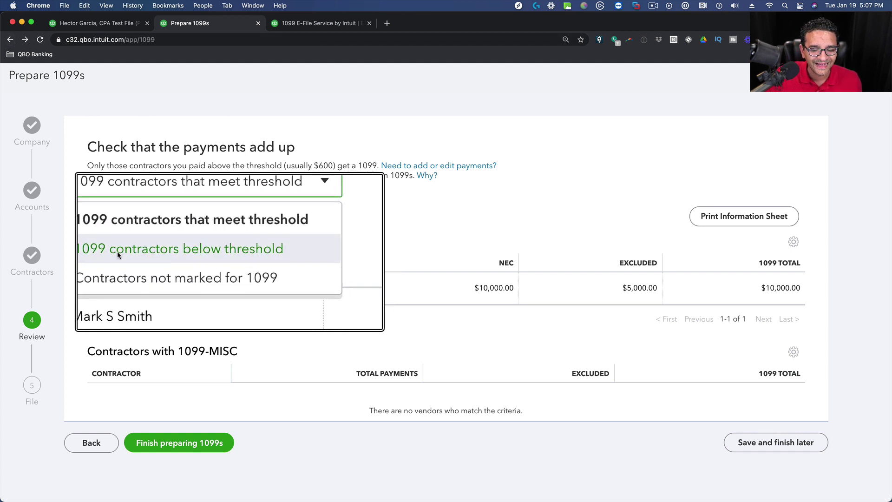
click(163, 255)
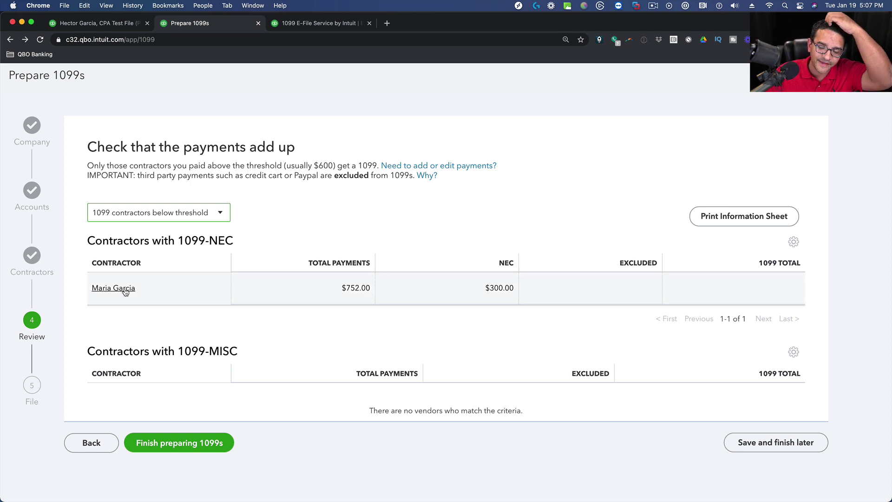
scroll(360, 289, down, 3)
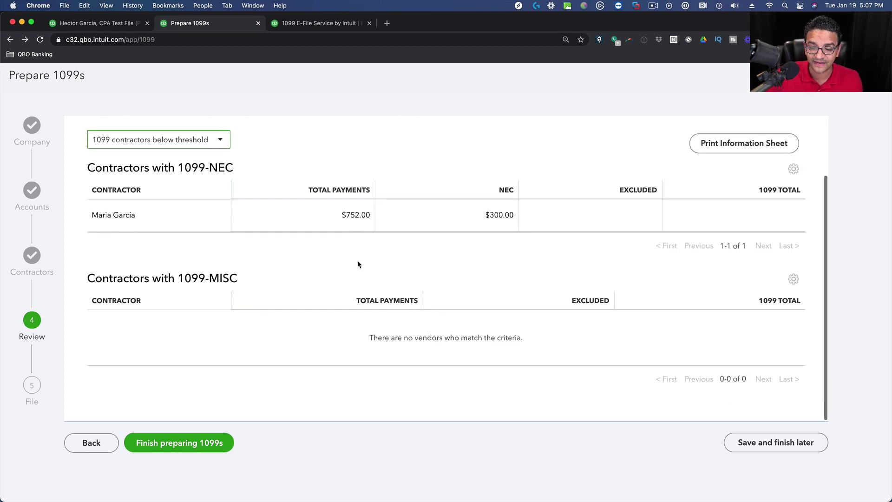
scroll(358, 264, up, 3)
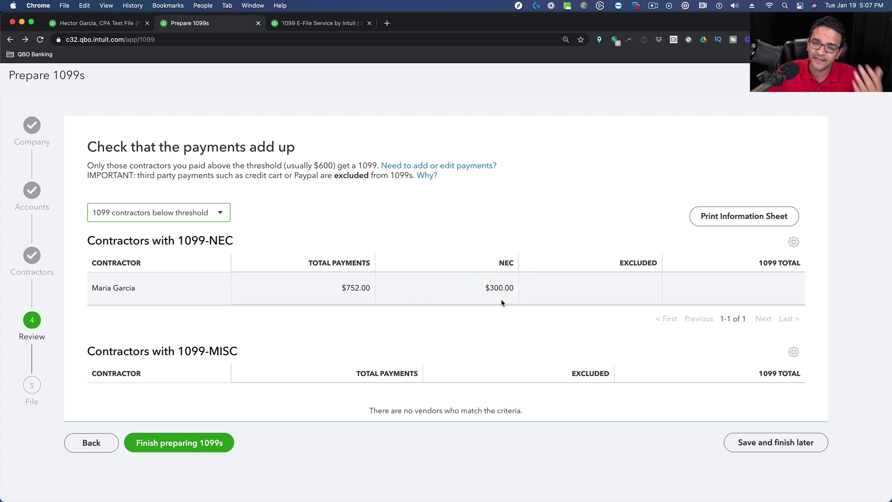
Inspect the 08/31/2020 $452.00 check behind the $752.00 total, then return to the Prepare 1099s review.
click(356, 288)
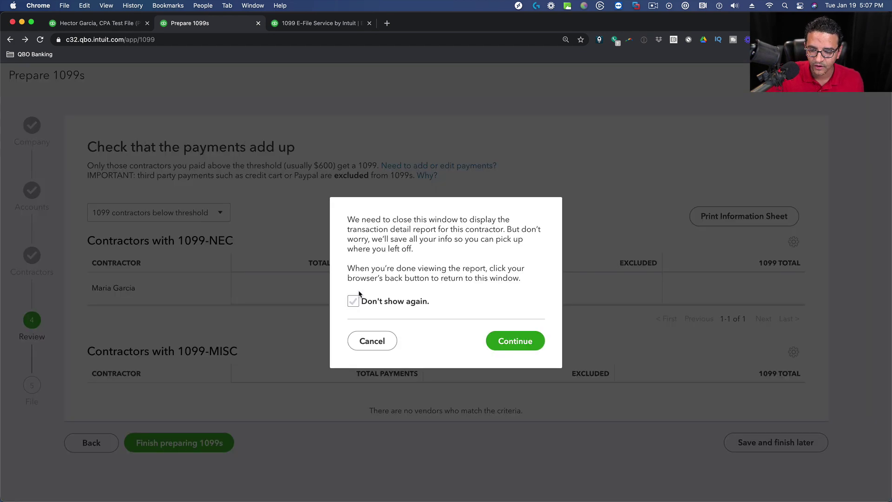
click(506, 339)
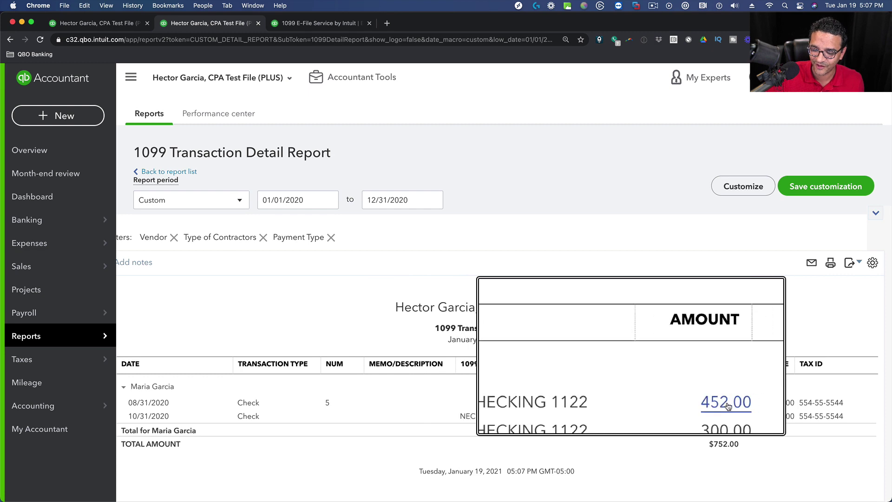
click(662, 401)
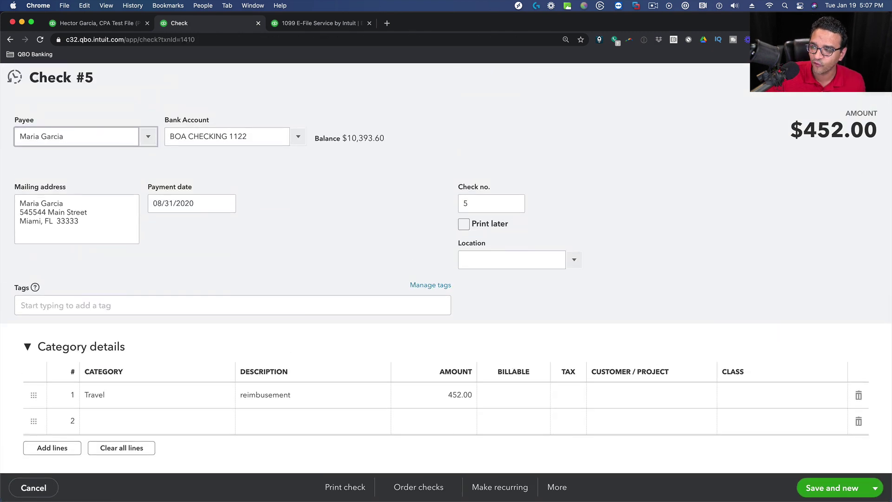
click(878, 77)
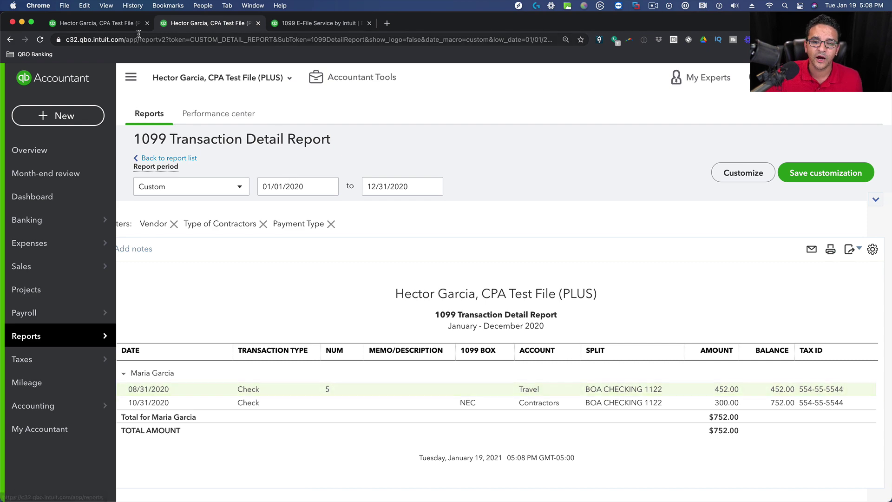
click(10, 40)
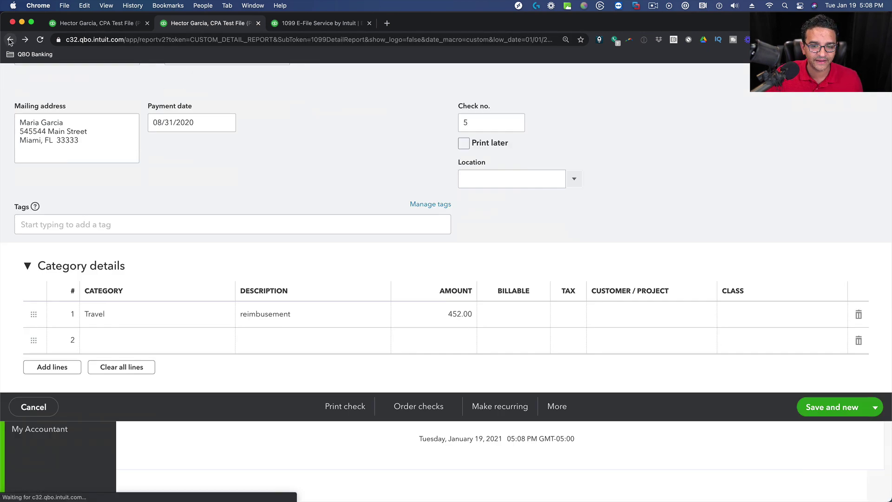
click(10, 40)
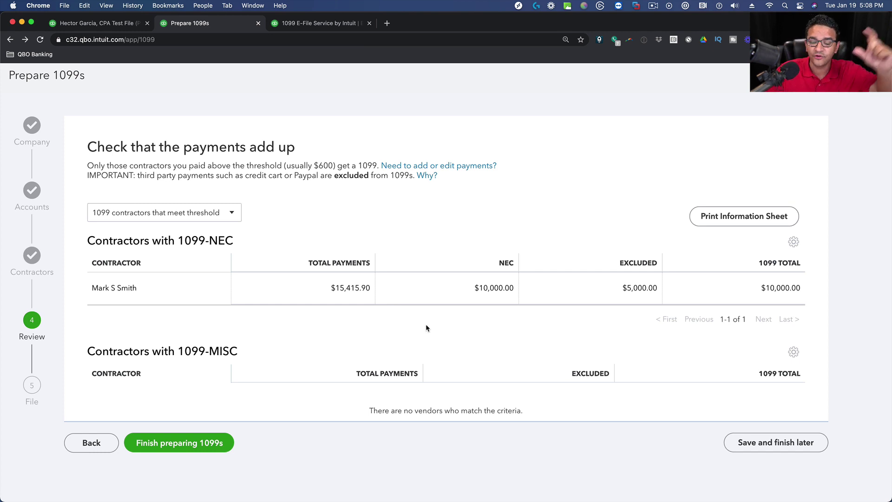
click(221, 216)
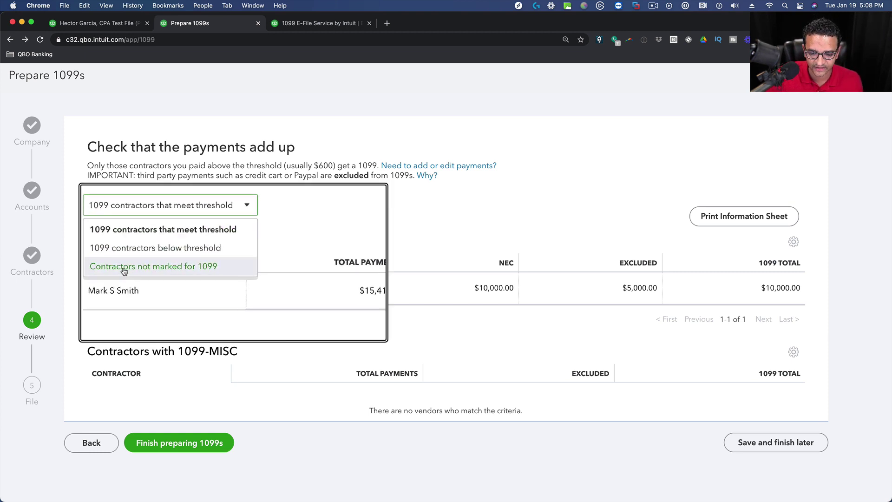
click(169, 271)
scroll(366, 239, down, 5)
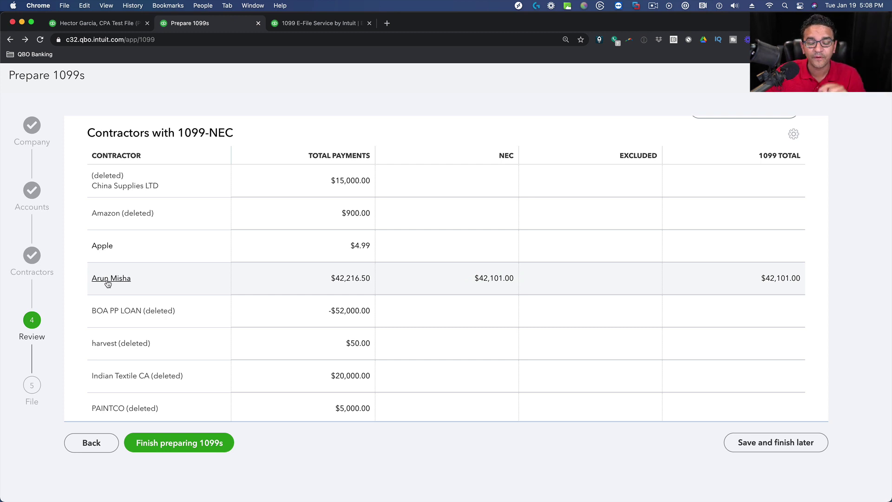
scroll(259, 281, up, 3)
scroll(259, 282, down, 1)
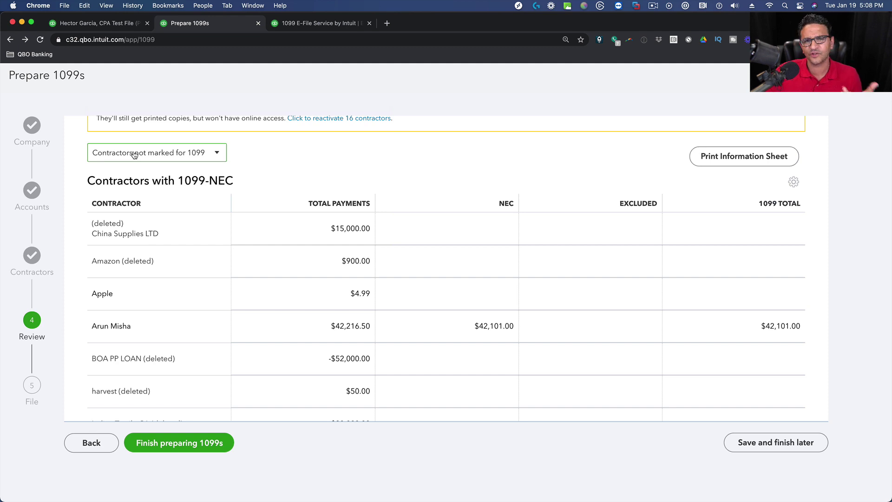
click(112, 326)
click(673, 138)
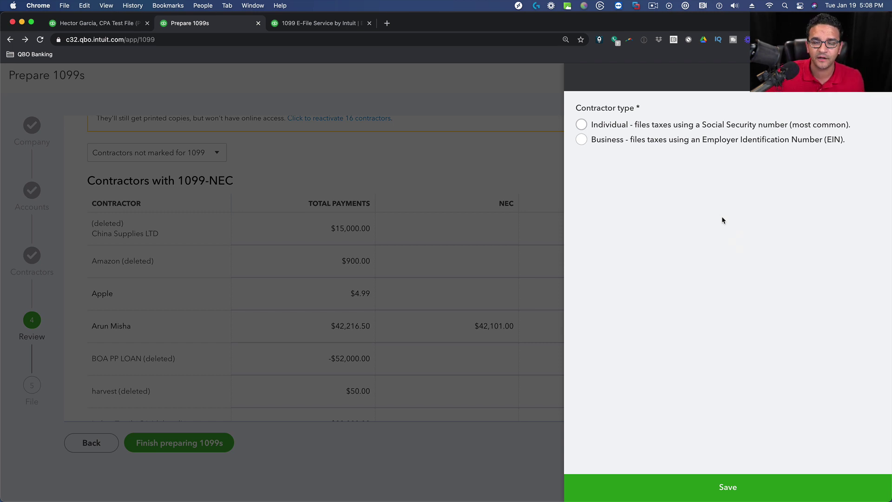
click(581, 124)
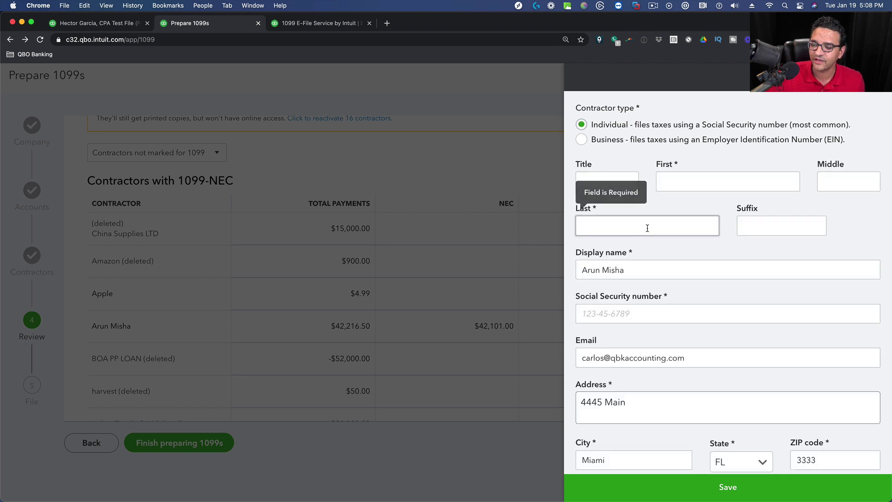
click(647, 228)
scroll(669, 262, down, 1)
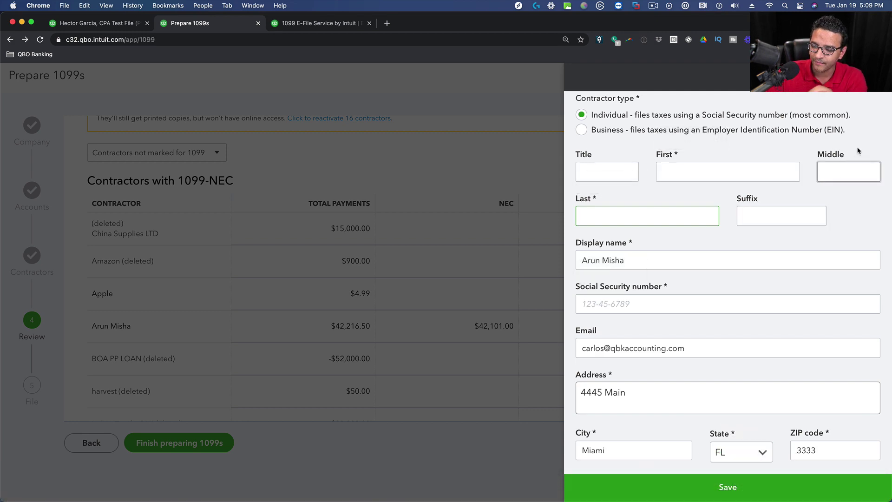
key(Escape)
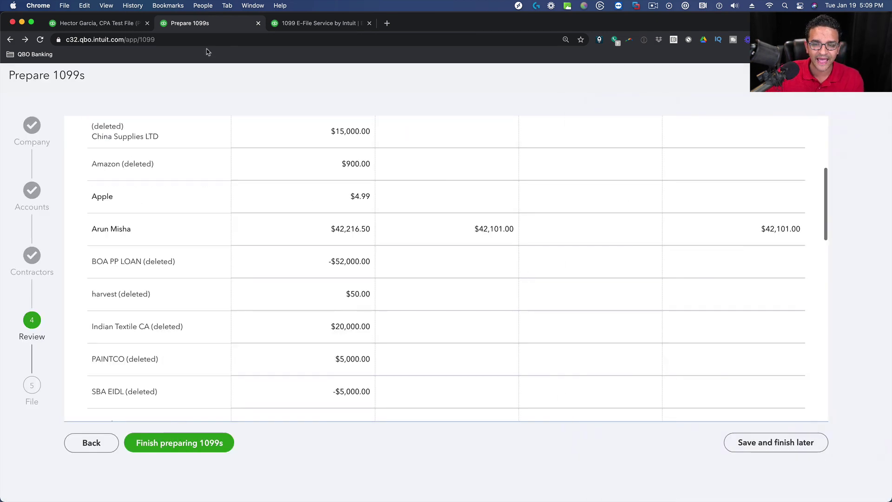
click(97, 23)
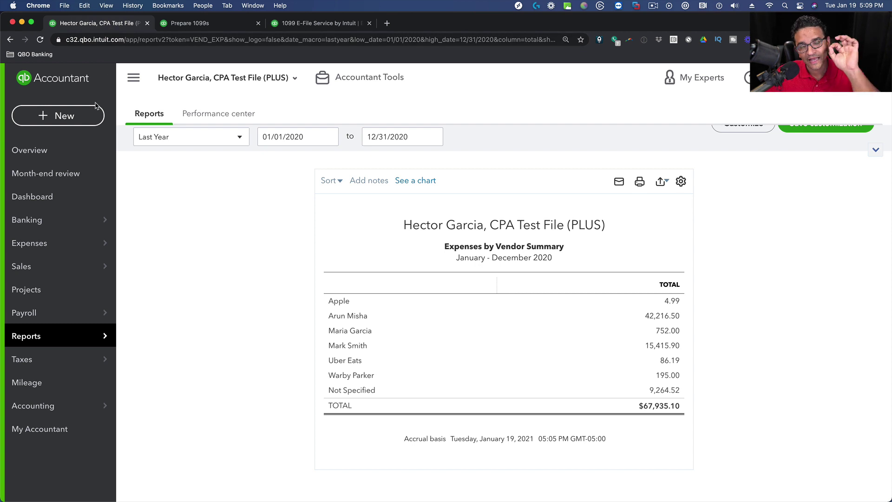
mouse_move(56, 249)
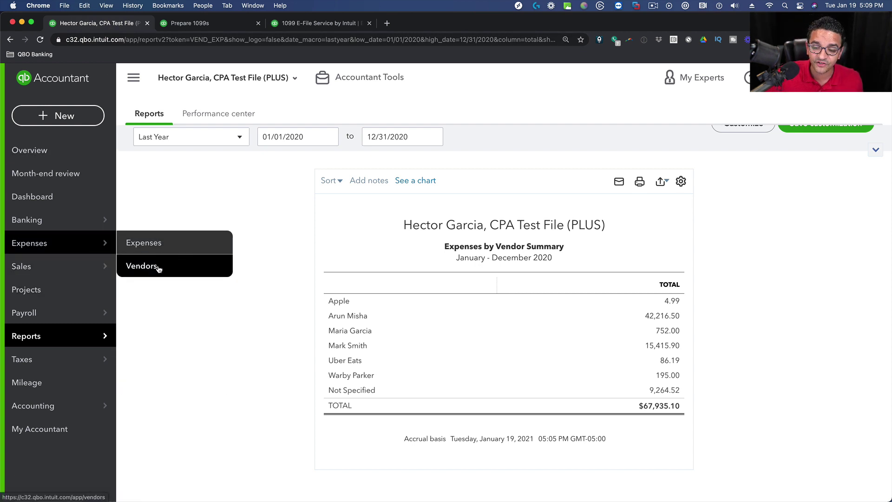
click(157, 269)
mouse_move(86, 259)
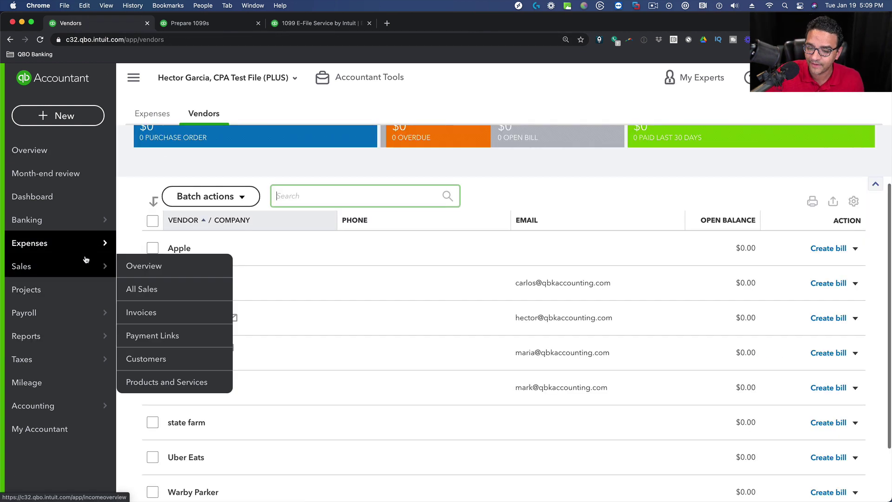
scroll(419, 336, down, 2)
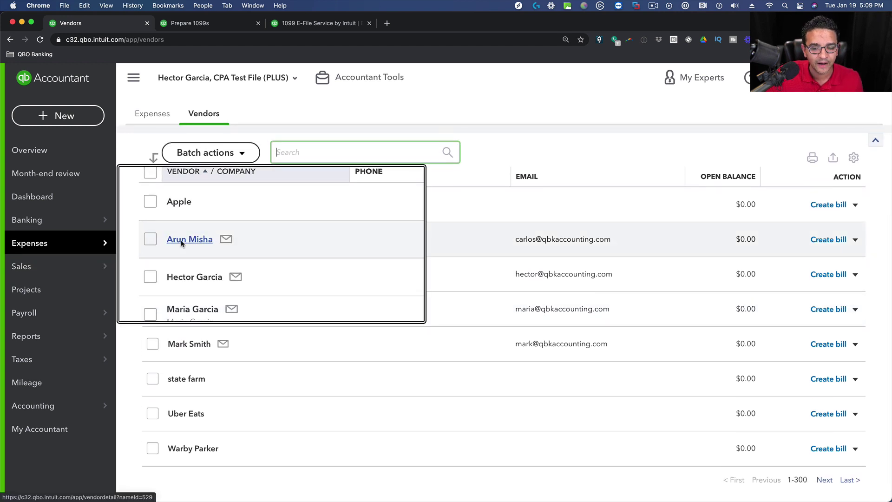
click(182, 241)
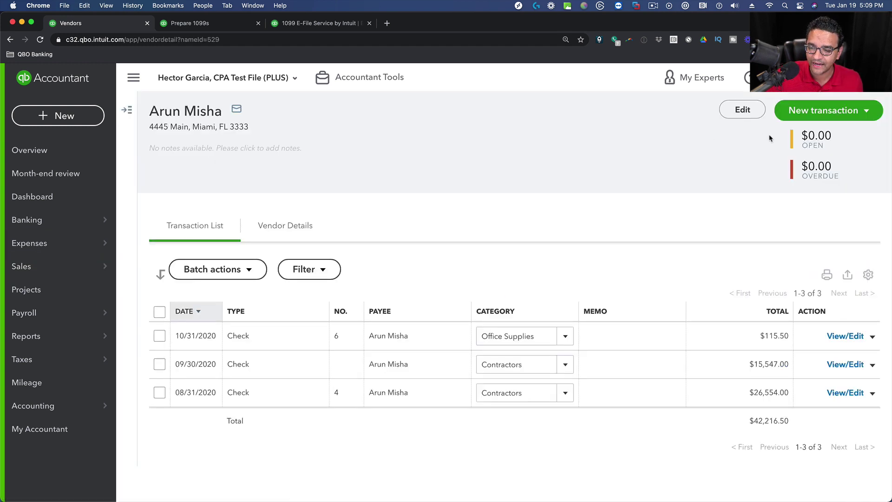
click(742, 110)
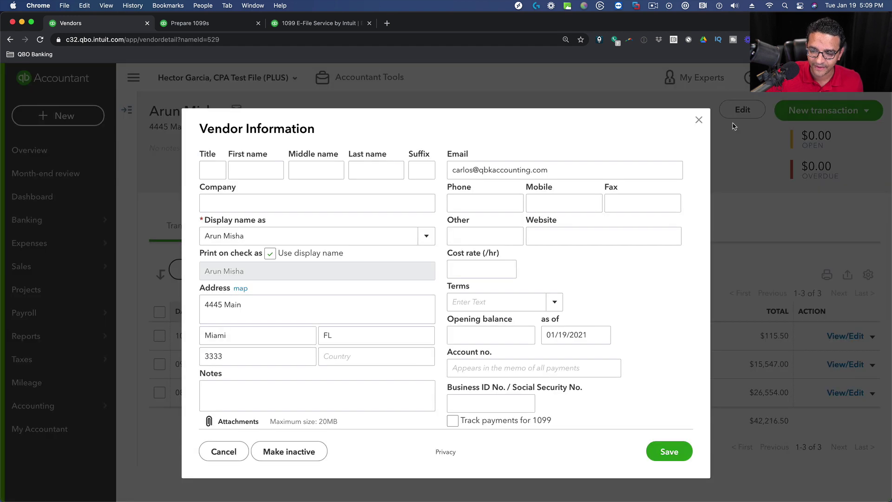
Turn on 'Track payments for 1099', enter the contractor's Social Security number, and save.
scroll(453, 362, down, 2)
scroll(452, 363, down, 1)
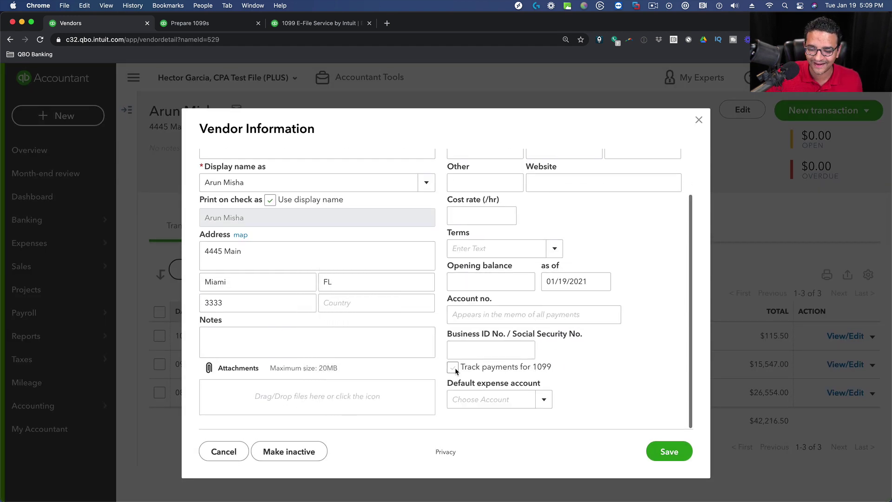
click(453, 367)
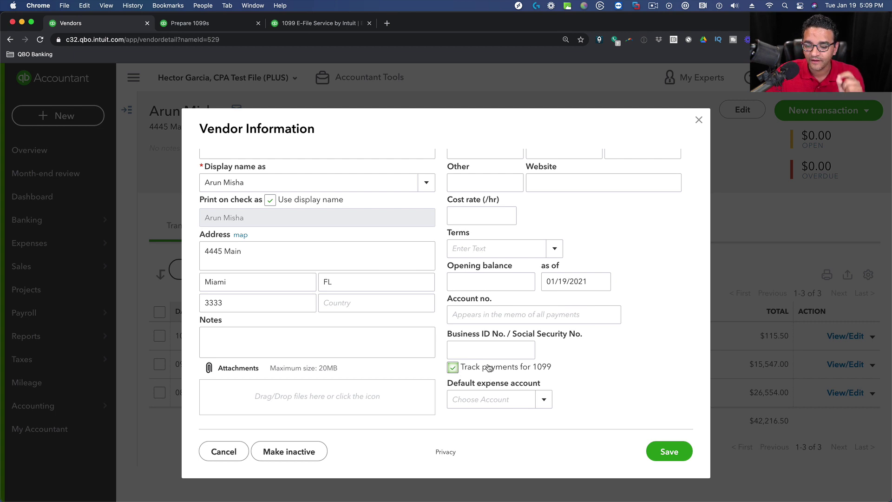
click(478, 345)
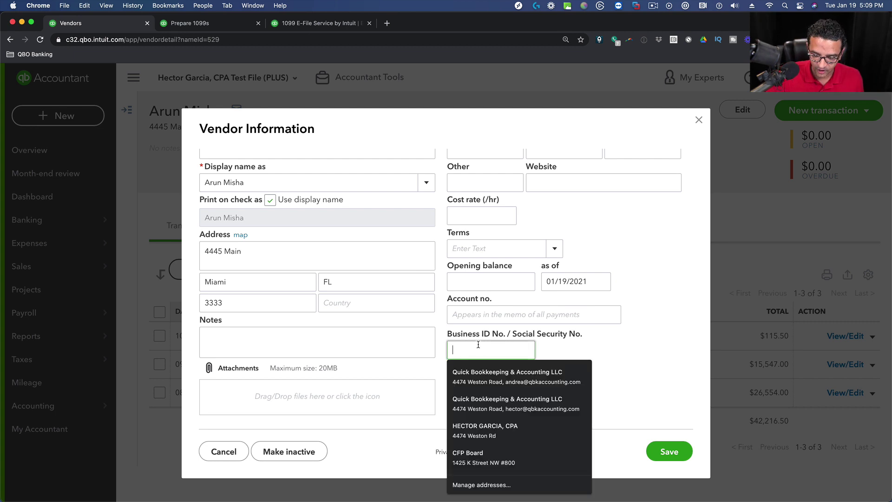
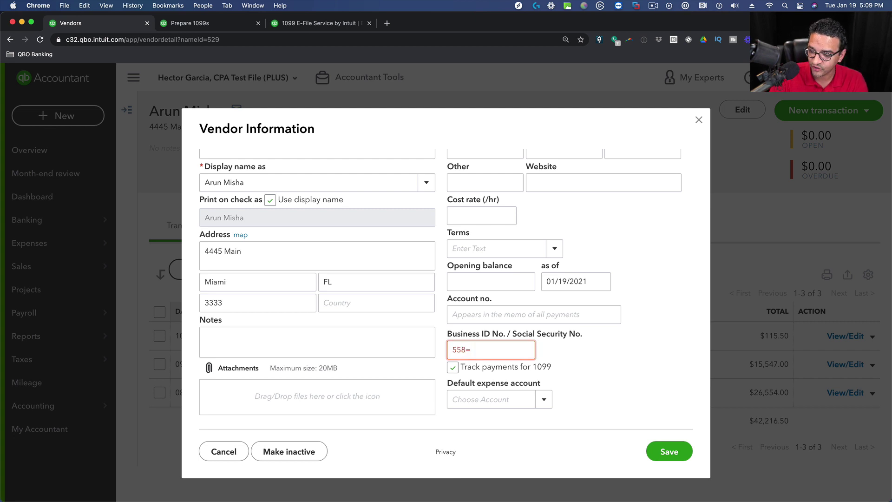
scroll(446, 288, up, 2)
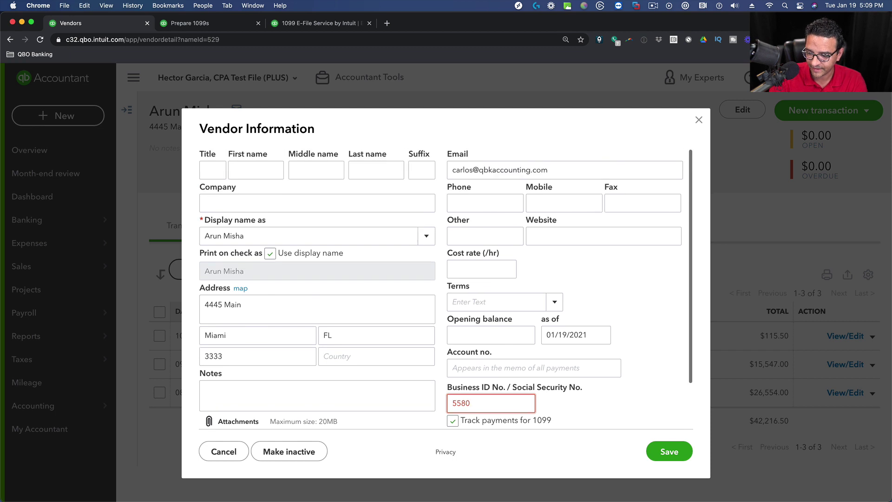
key(BackSpace)
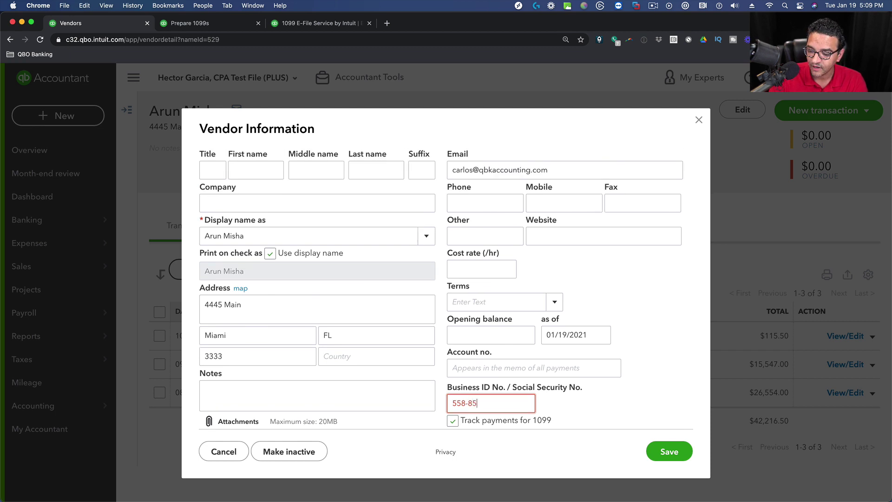
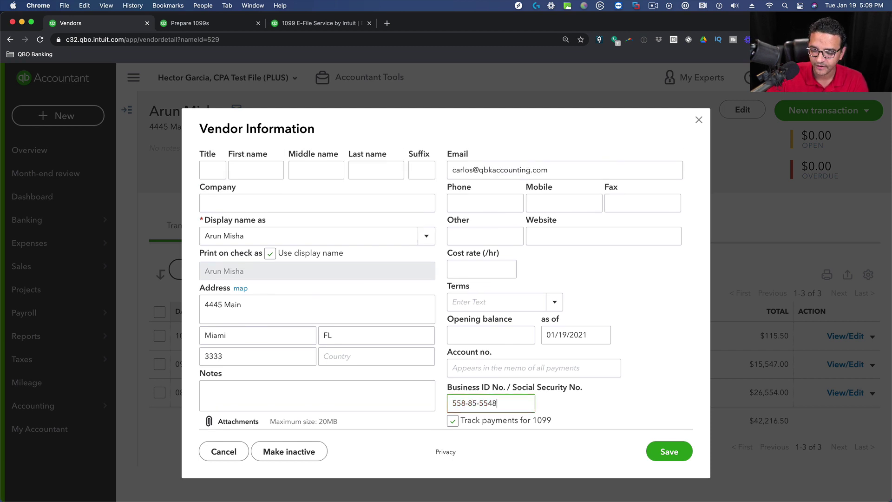
click(674, 459)
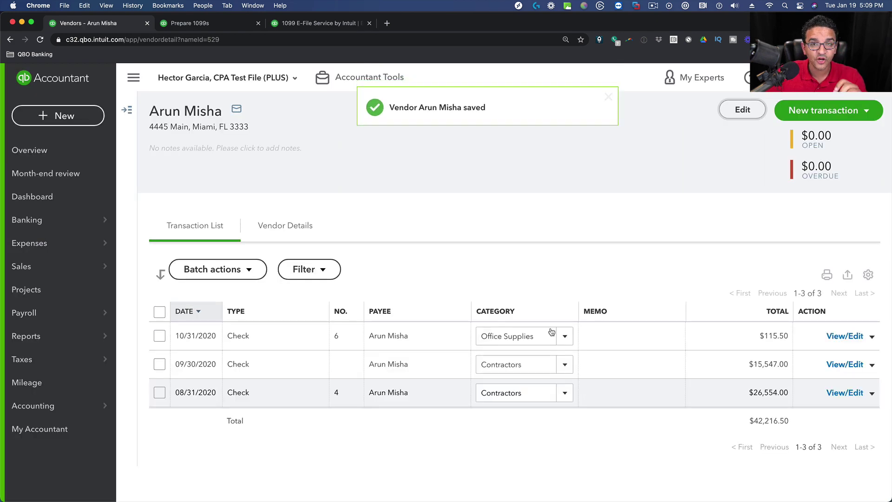
click(186, 23)
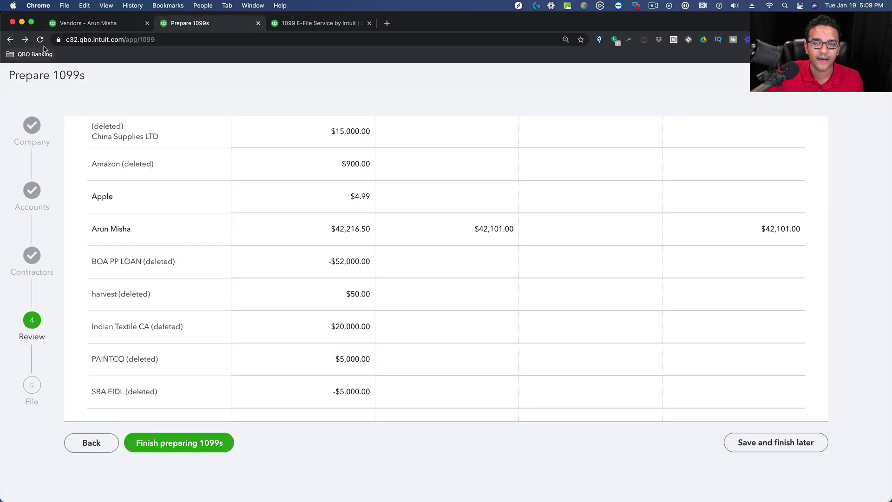
Reload the 1099 review, keep '1099 contractors that meet threshold', and finish preparing the 1099s.
scroll(157, 105, up, 5)
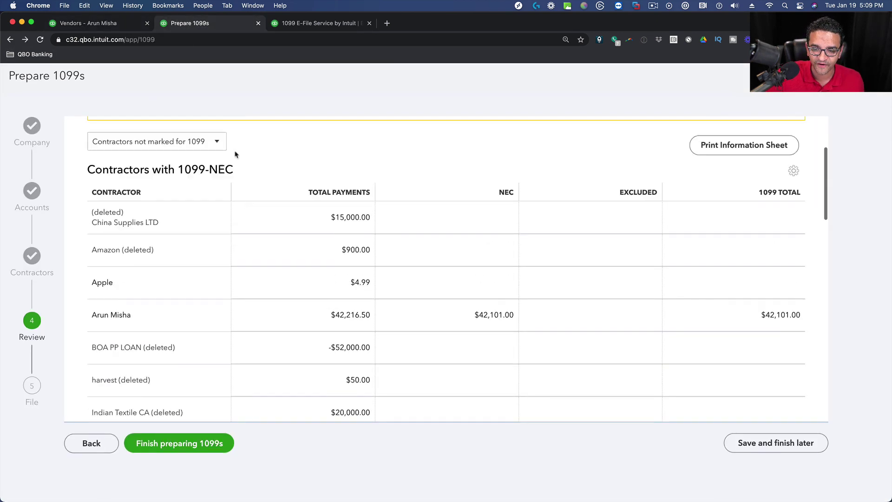
click(41, 39)
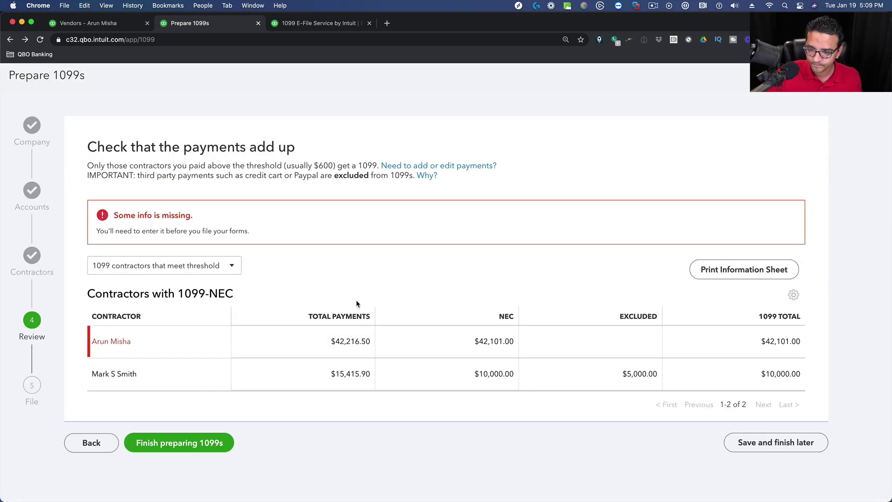
scroll(269, 323, down, 1)
click(172, 246)
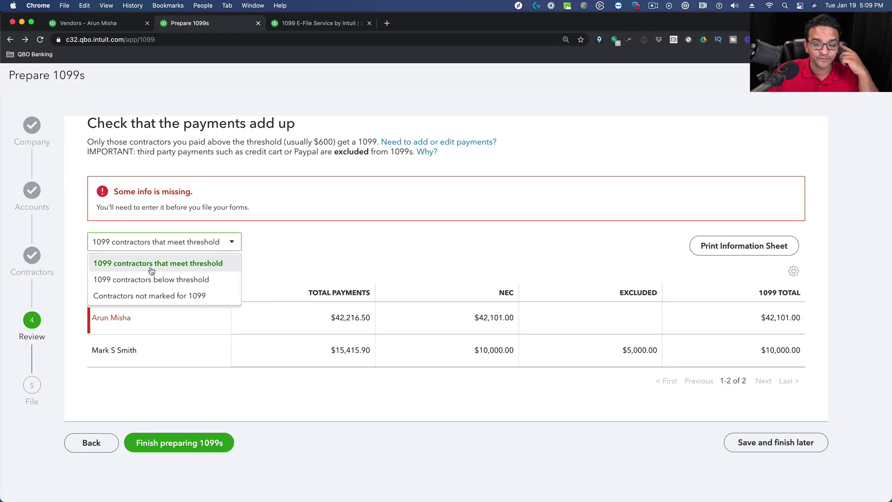
click(152, 264)
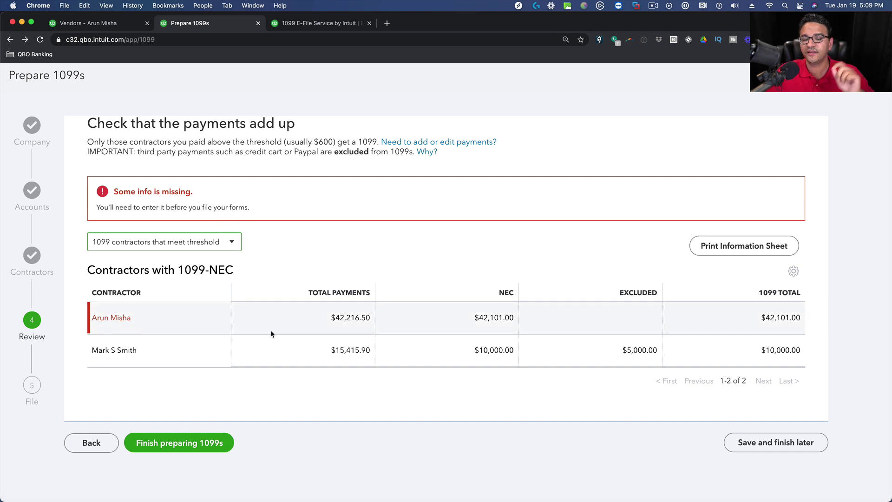
click(182, 442)
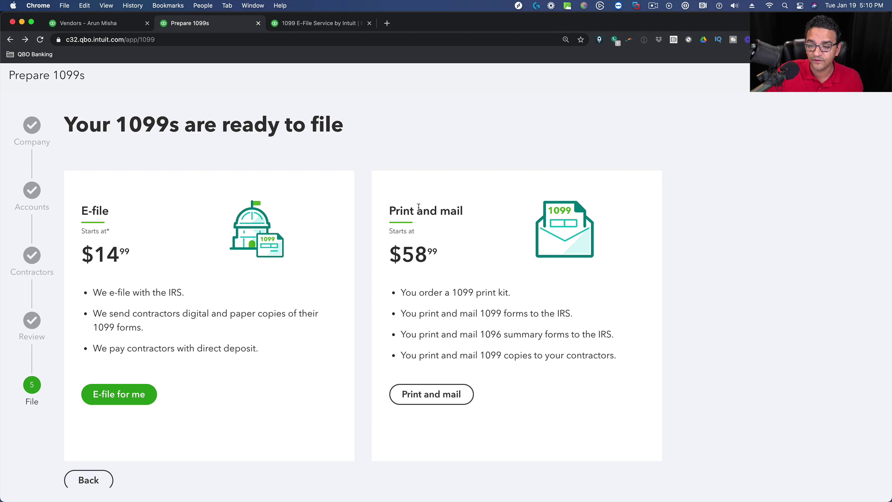
drag(389, 211, 400, 212)
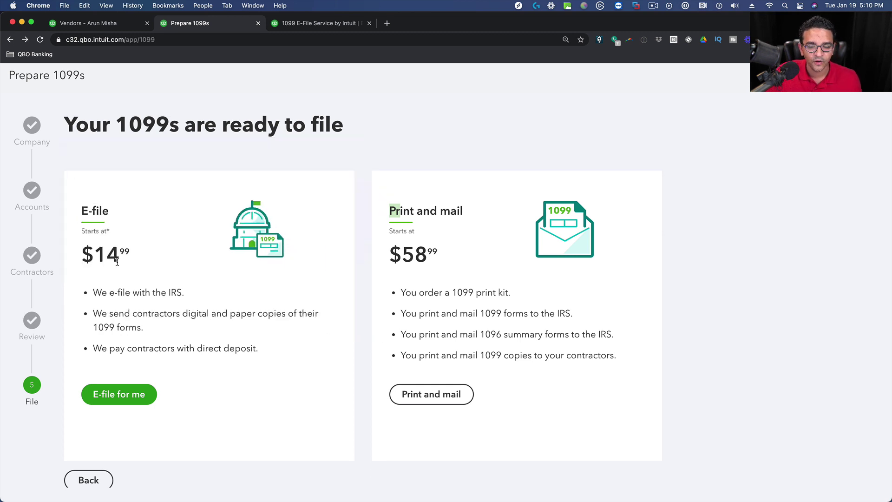
Choose E-file and review the contractor's invalid ZIP code error on the Review your info page.
click(118, 397)
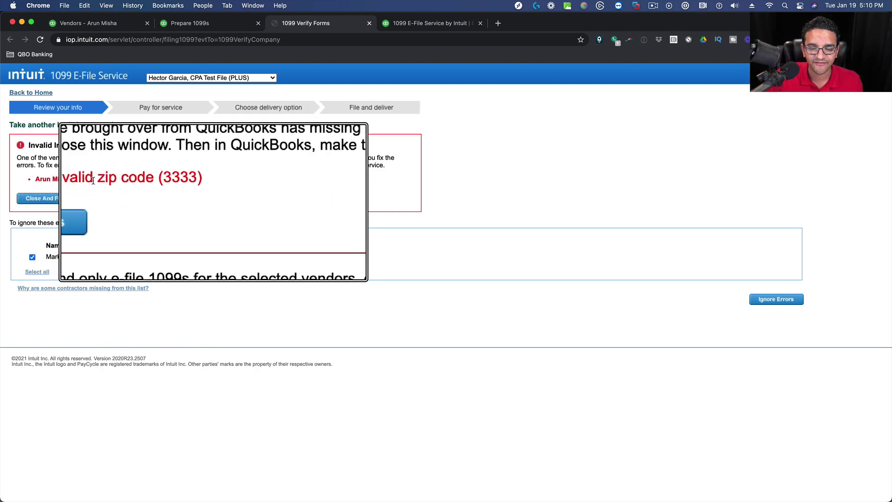
drag(43, 179, 157, 180)
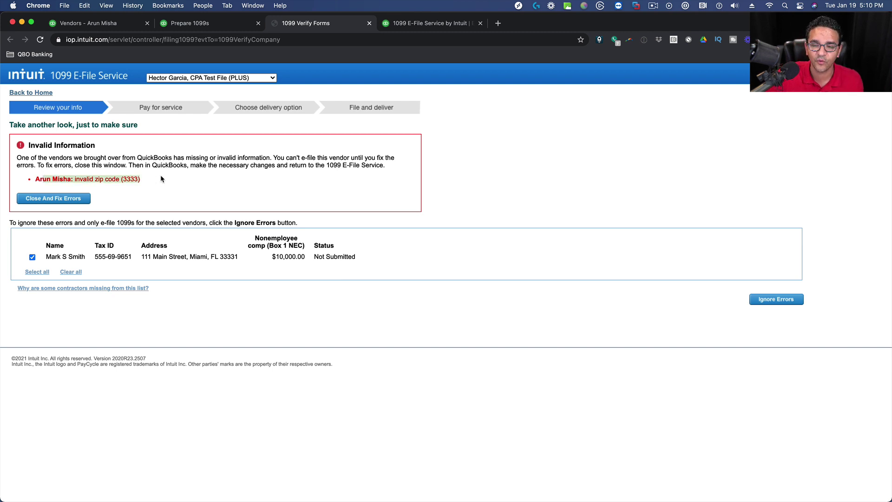
Correct the contractor's invalid ZIP code in the vendor record, save, and go back to Prepare 1099s.
click(110, 24)
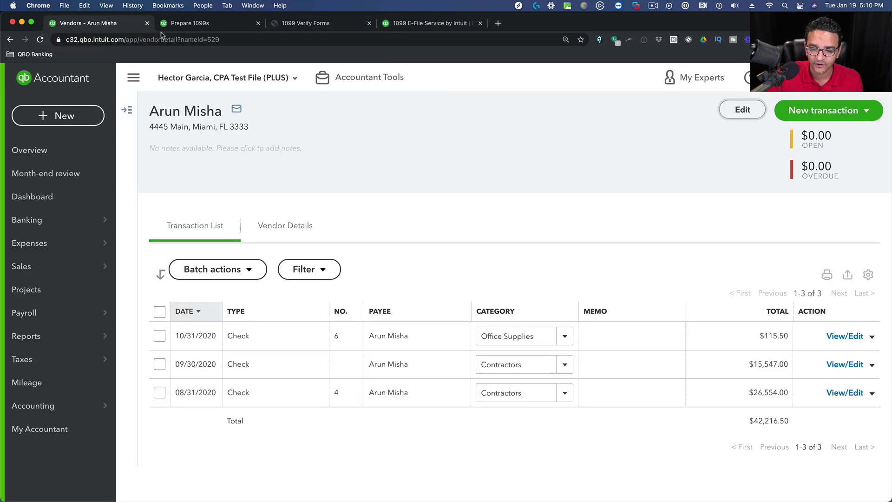
click(736, 112)
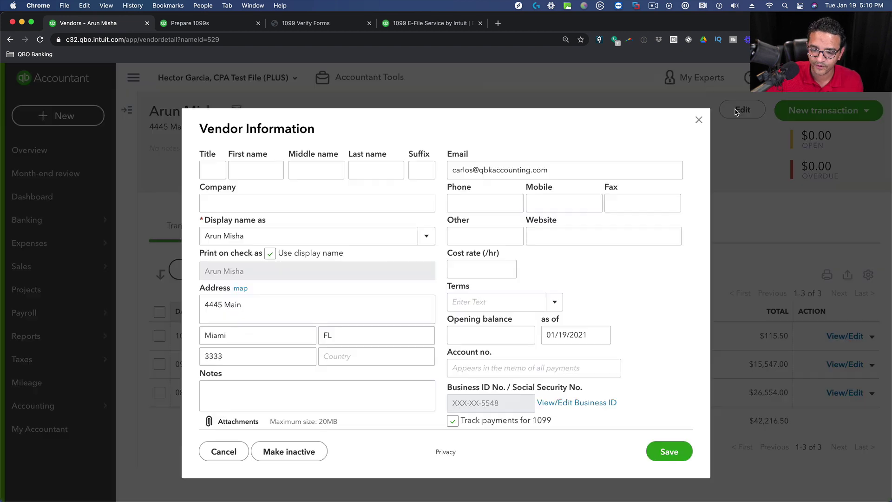
double_click(257, 356)
text(1)
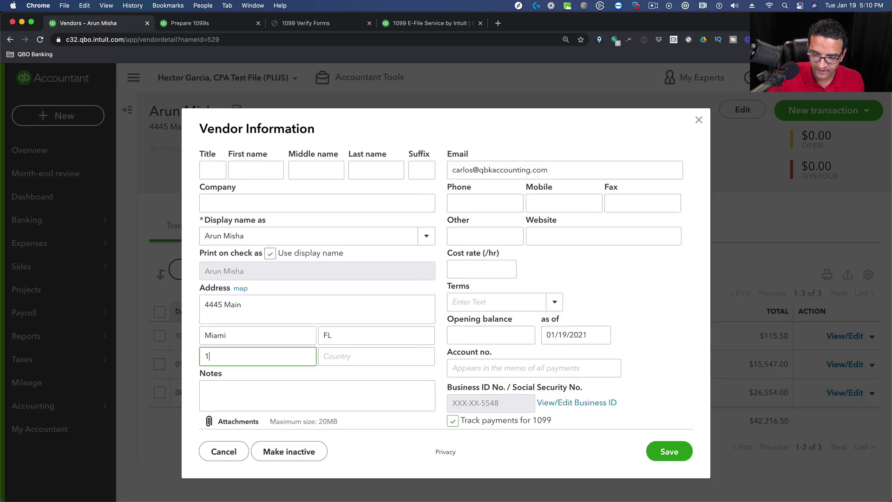
key(BackSpace)
text(333332)
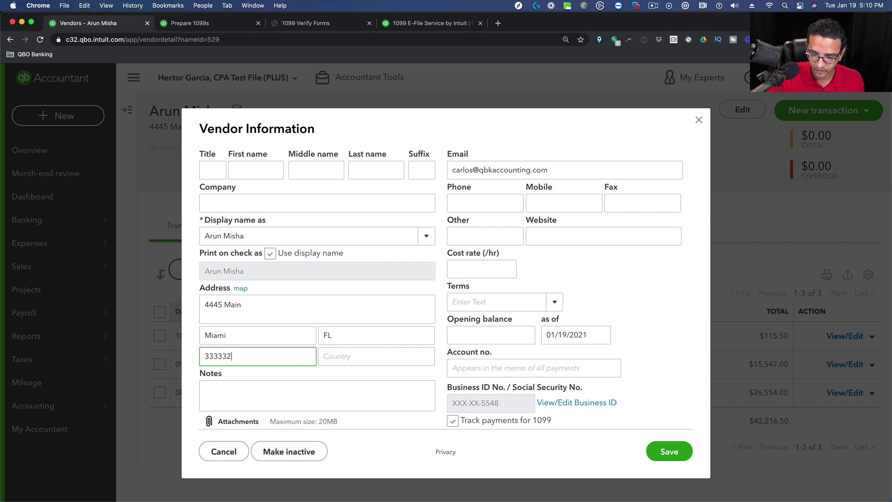
key(BackSpace)
text(1)
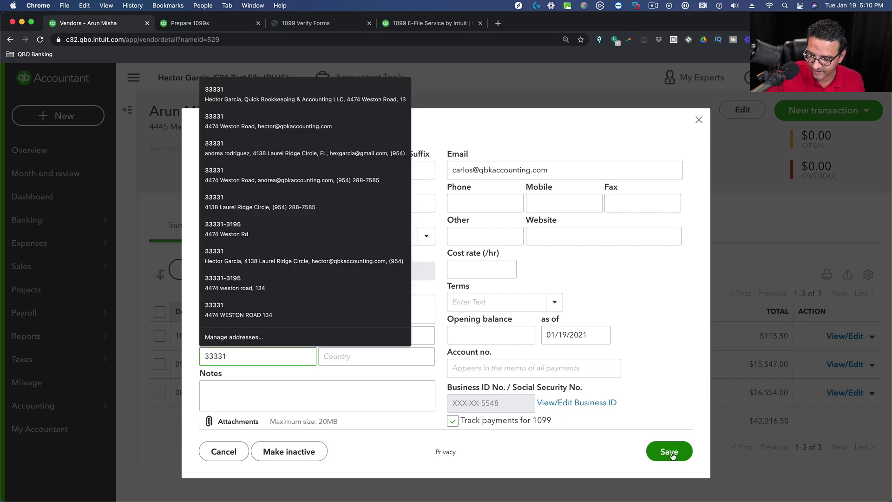
click(669, 452)
click(208, 24)
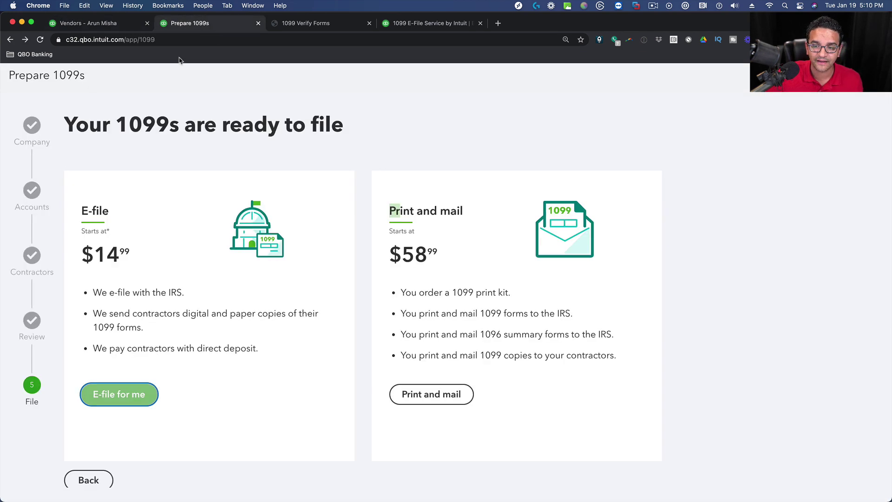
Reload the 1099 Verify Forms page so both contractors show without errors, then continue.
click(331, 28)
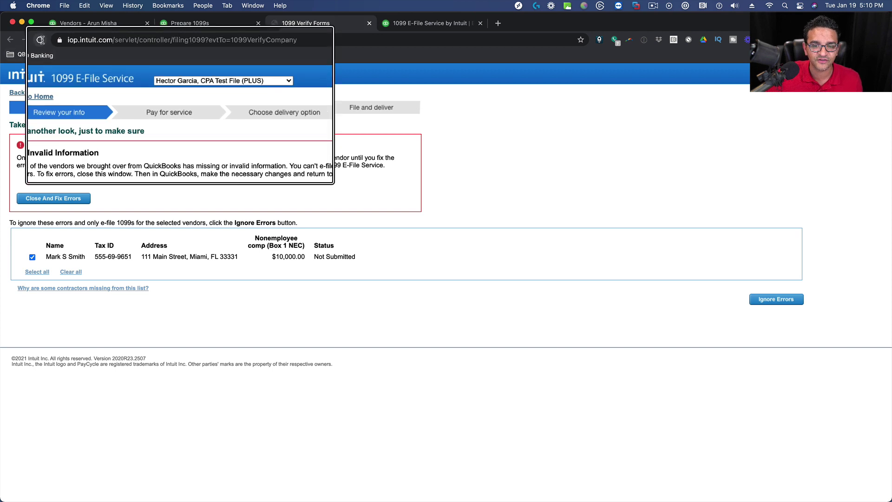
click(41, 40)
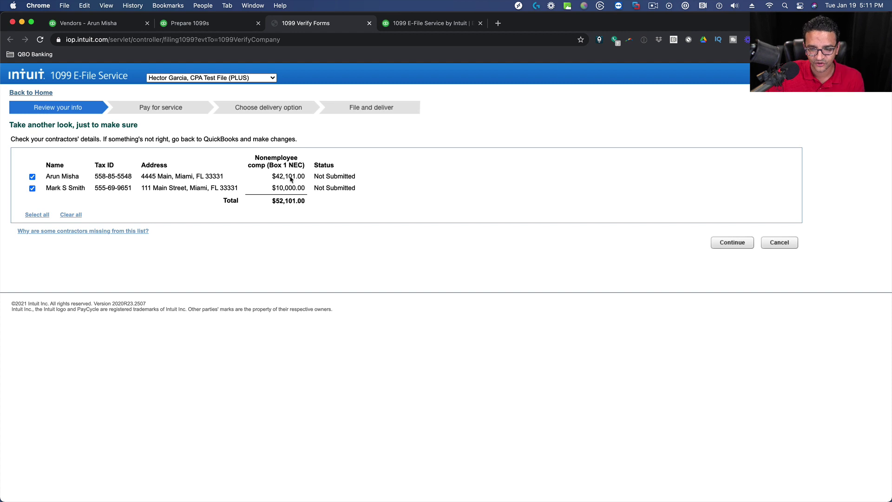
click(732, 242)
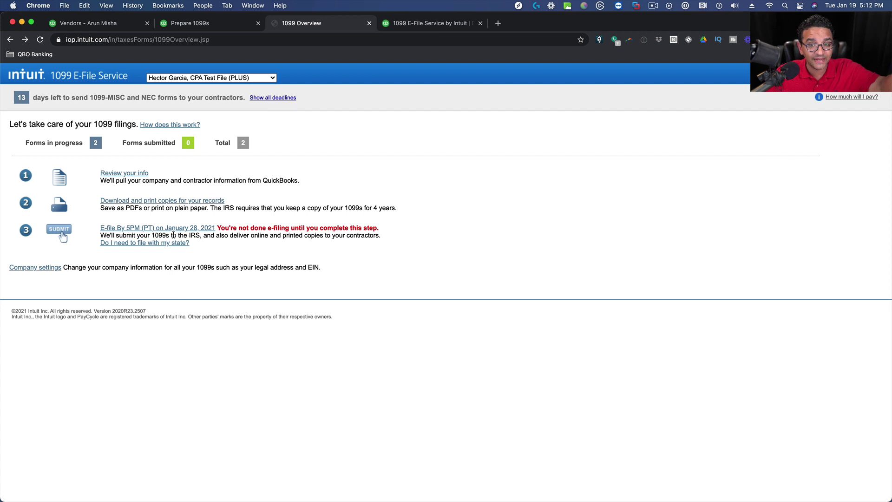
Review the overview's note about contractor copies, then return to the Prepare 1099s page.
drag(212, 235, 369, 238)
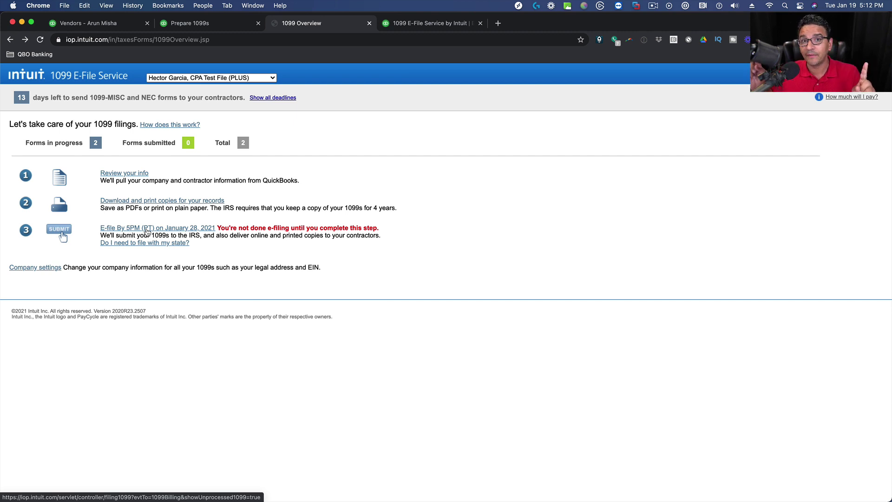
click(230, 24)
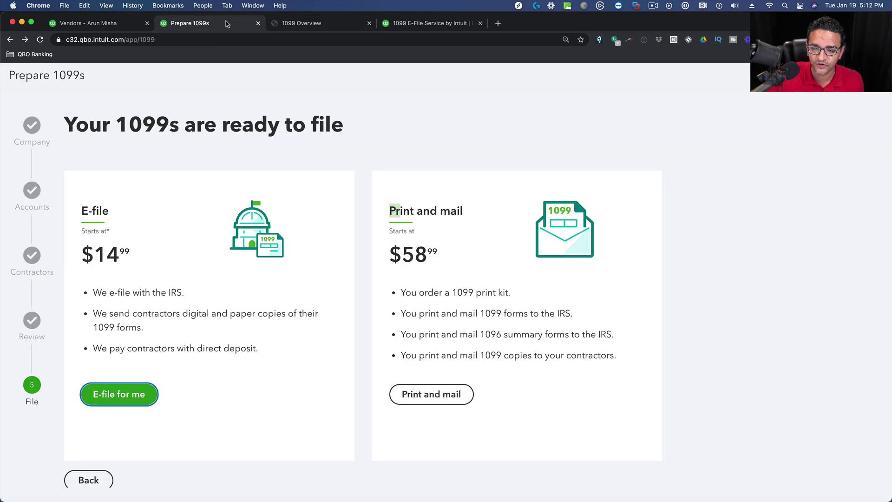
On the 1099 E-File Service product page, choose Buy now on the $12.99 1099 E-File Service card.
click(385, 24)
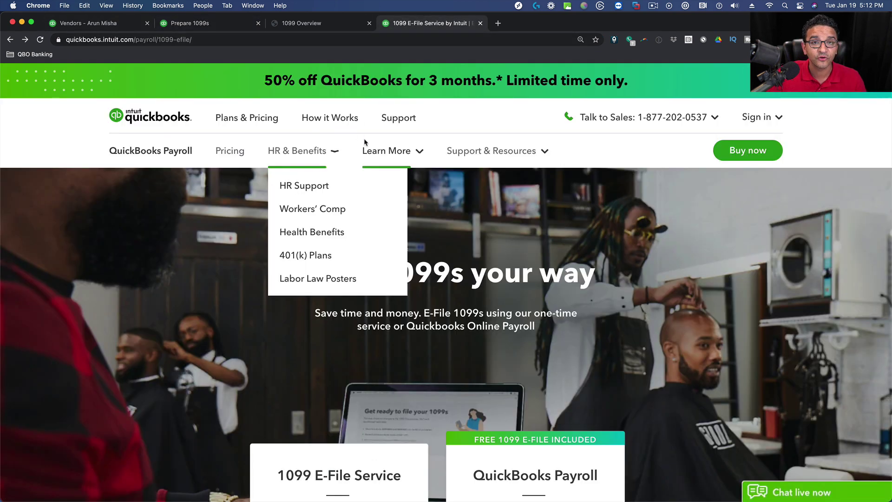
mouse_move(389, 155)
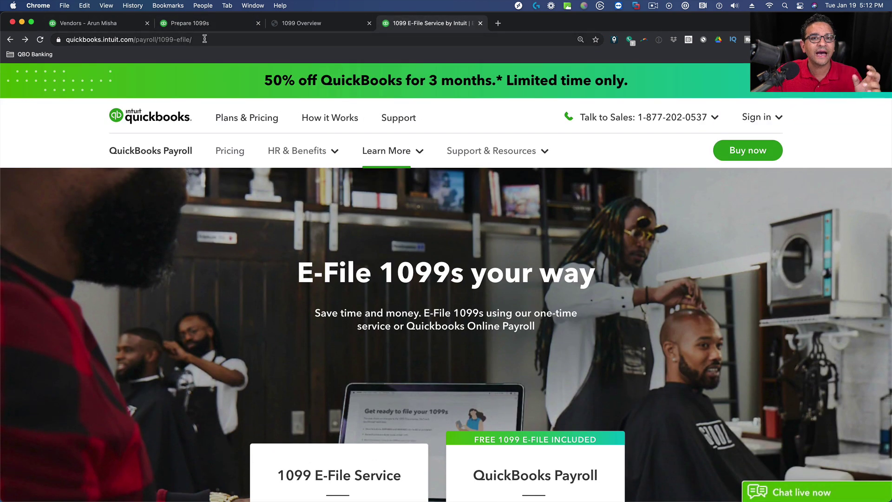
click(196, 39)
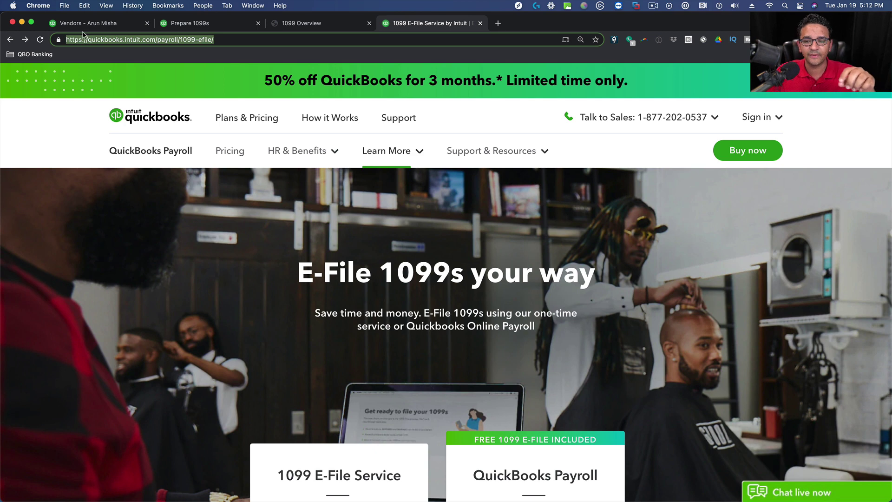
scroll(156, 176, down, 3)
scroll(351, 255, down, 5)
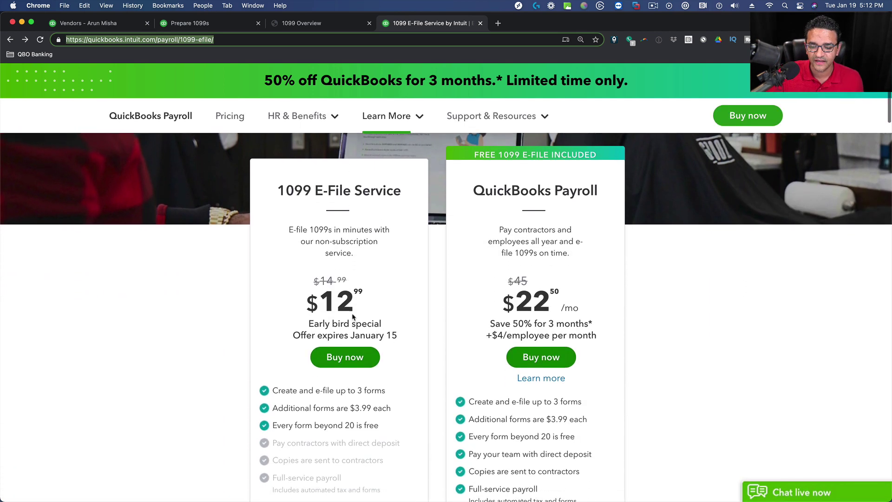
click(341, 344)
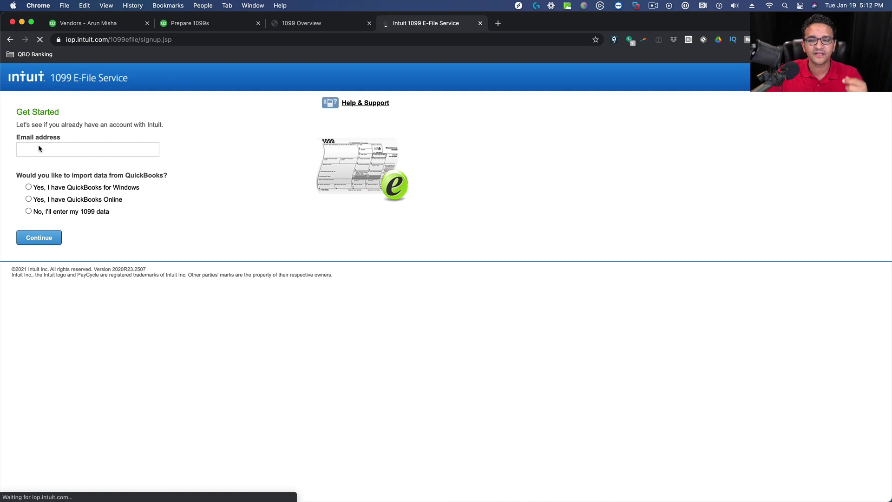
Choose 'No, I'll enter my 1099 data', fill in the account email, and continue to account creation.
click(38, 147)
click(233, 154)
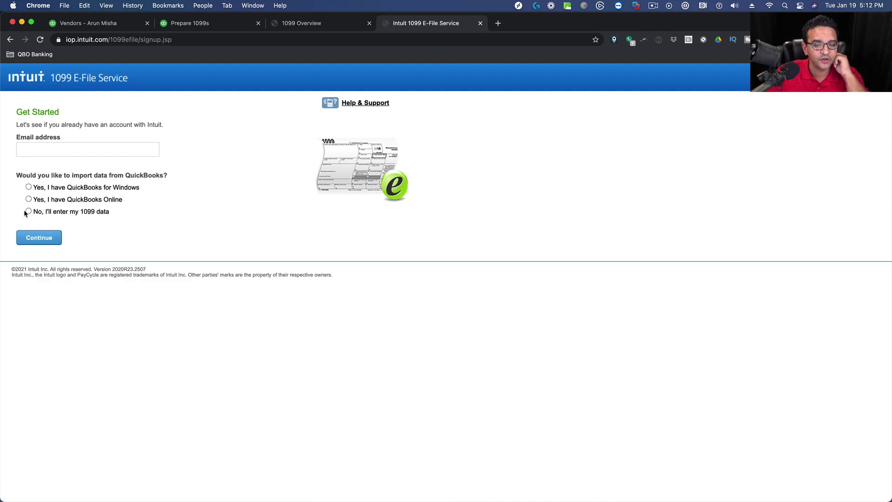
click(27, 212)
click(48, 149)
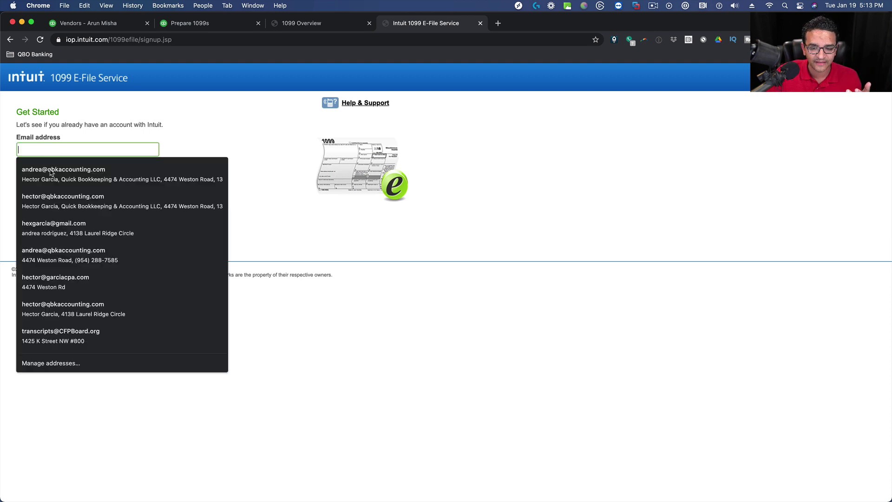
click(51, 173)
click(36, 235)
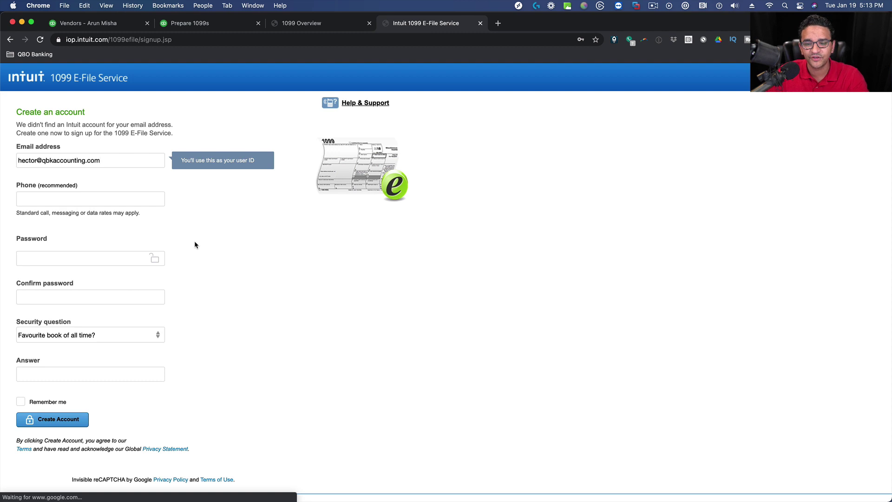
scroll(195, 245, down, 2)
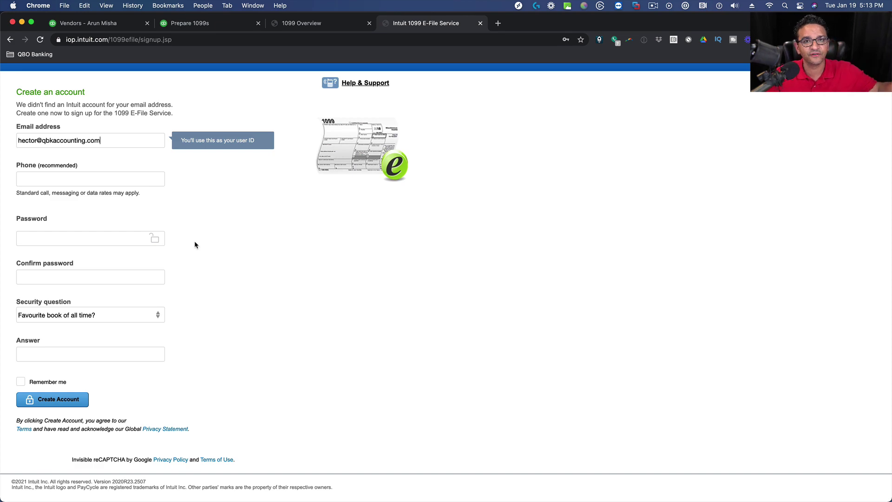
click(104, 23)
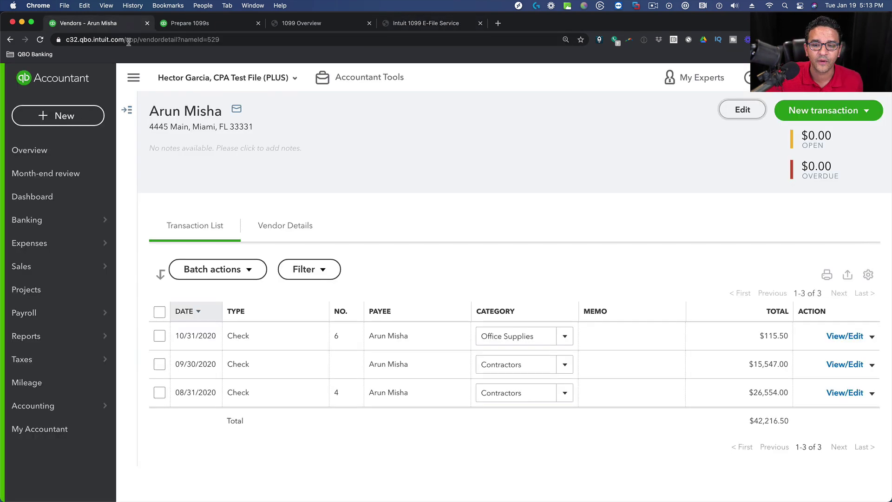